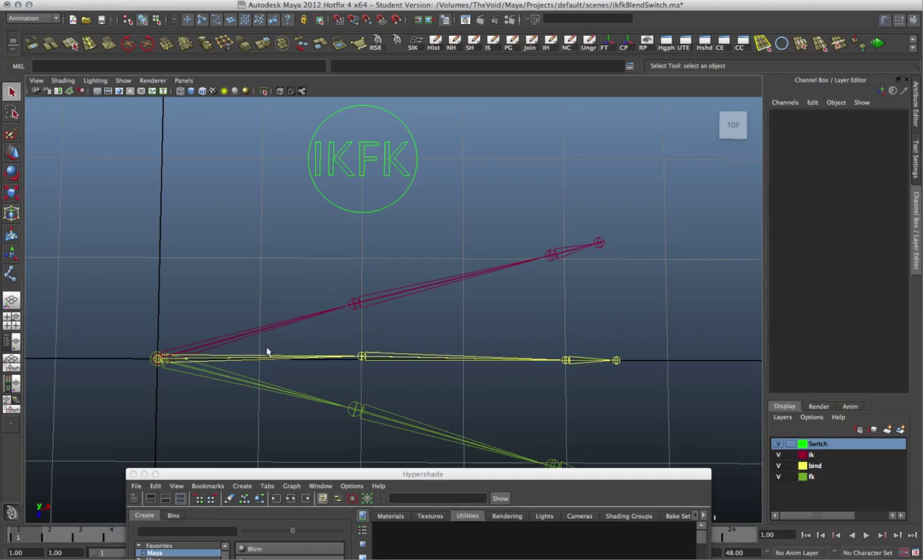
# Inspect the ik, fk and bind joint chains and the IKFK switch control by selecting each one.
pyautogui.click(247, 337)
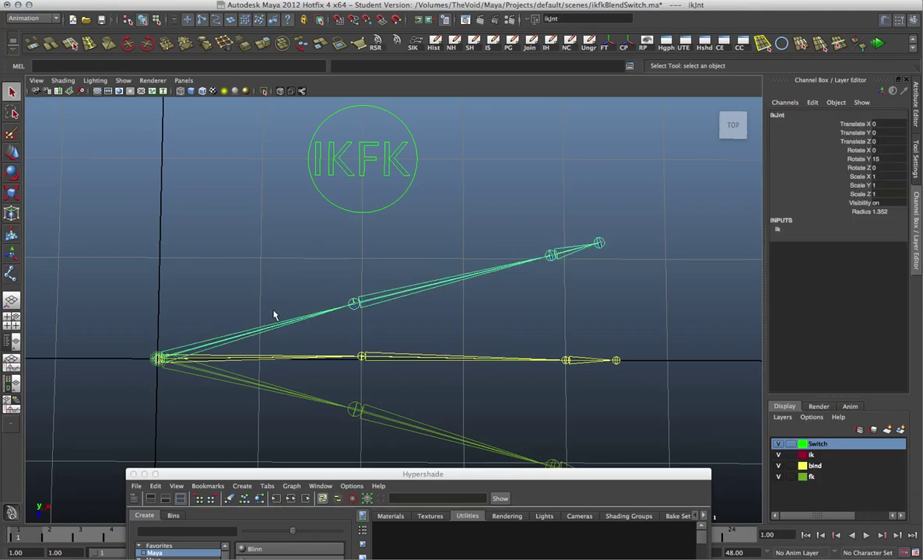
pyautogui.click(258, 383)
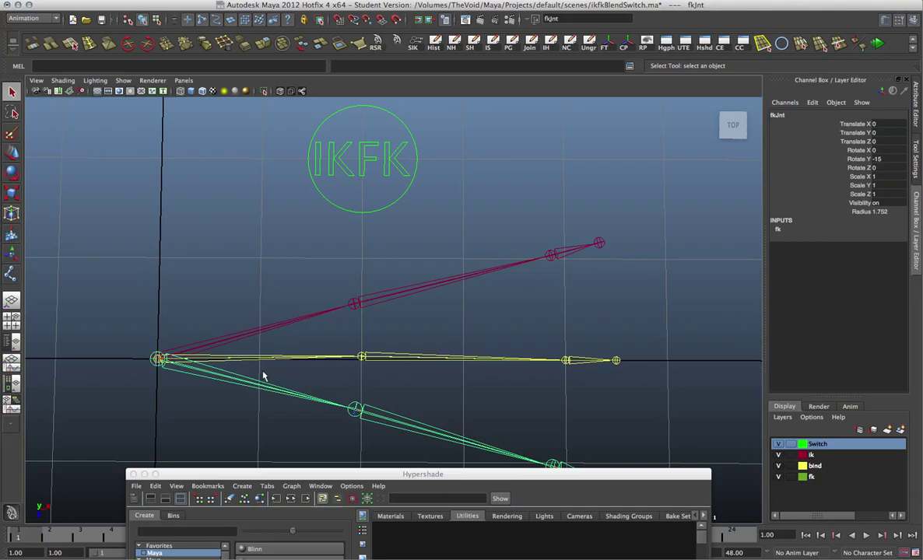
pyautogui.click(246, 362)
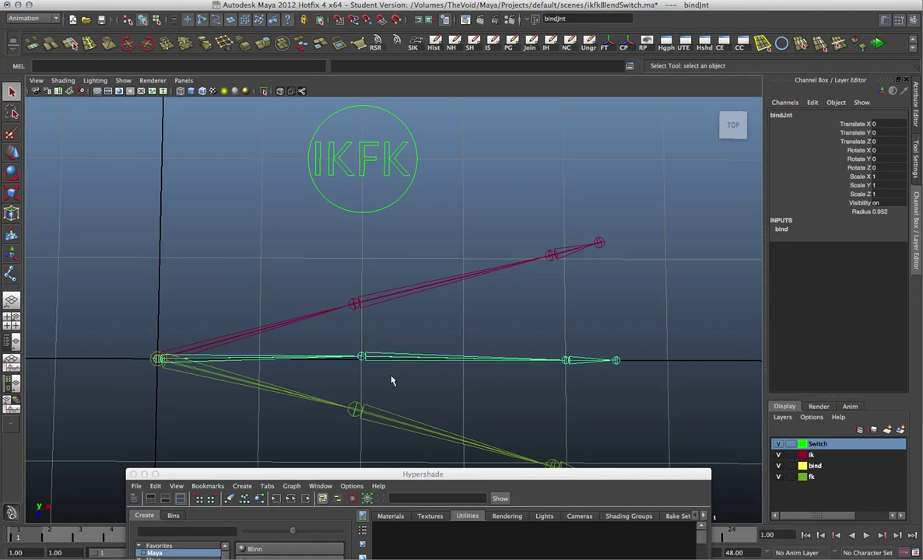
pyautogui.click(319, 136)
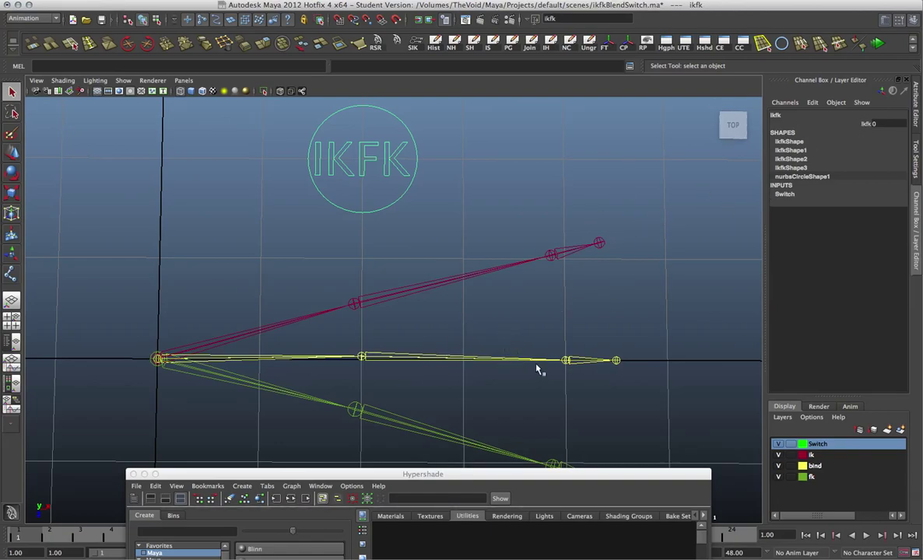
pyautogui.click(274, 328)
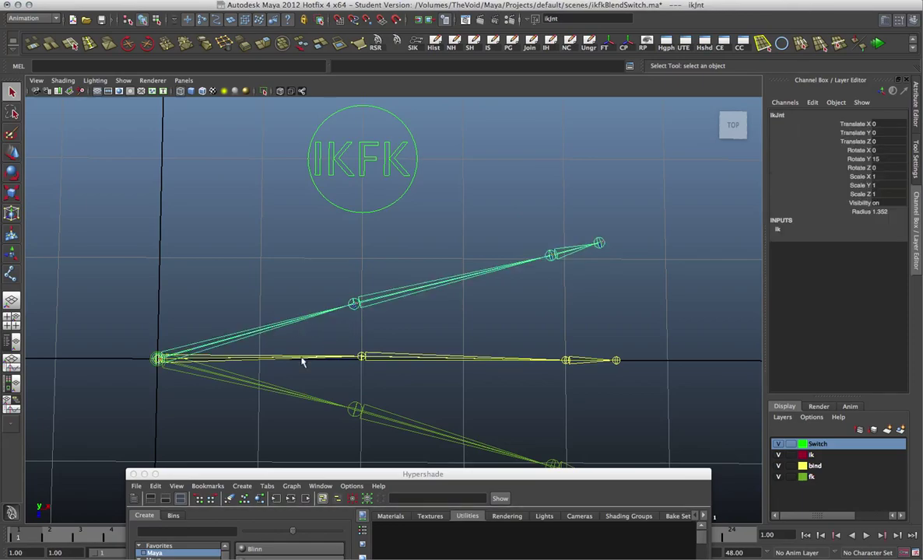
pyautogui.click(293, 406)
pyautogui.click(284, 398)
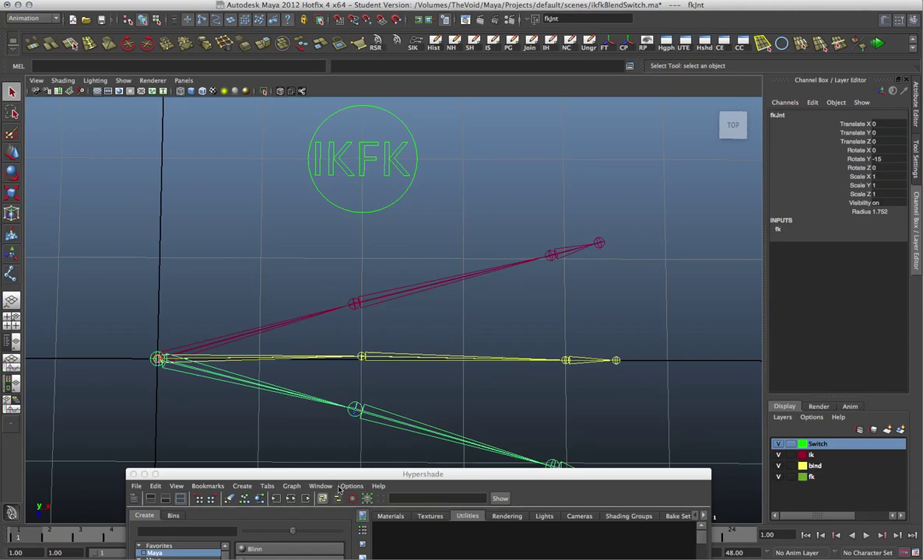
# Bring the Hypershade window fully into view over the viewport.
pyautogui.moveTo(334, 476); pyautogui.dragTo(329, 162)
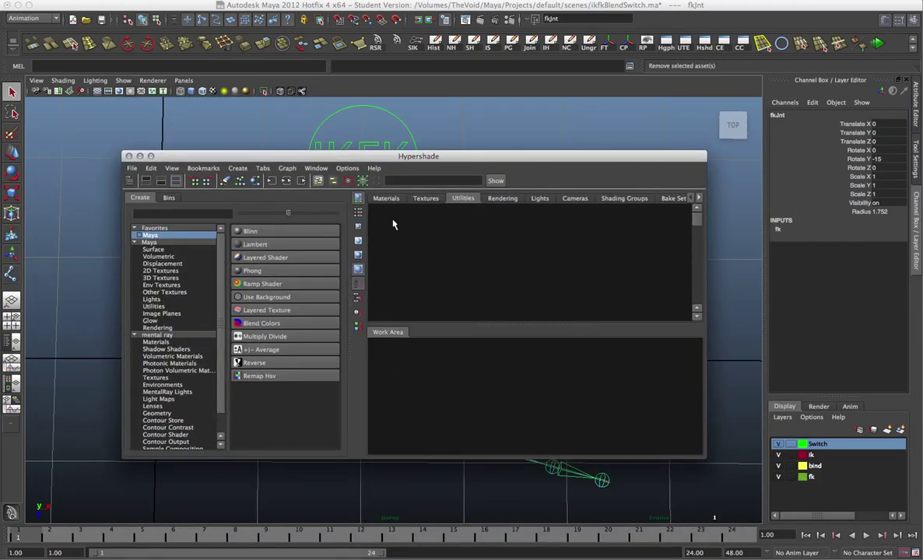
pyautogui.click(229, 2)
pyautogui.moveTo(253, 22)
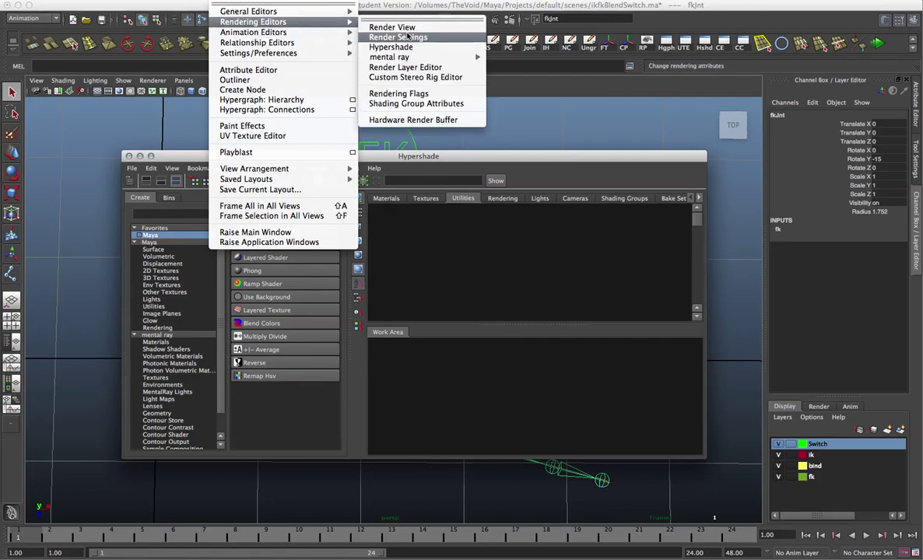
pyautogui.click(547, 267)
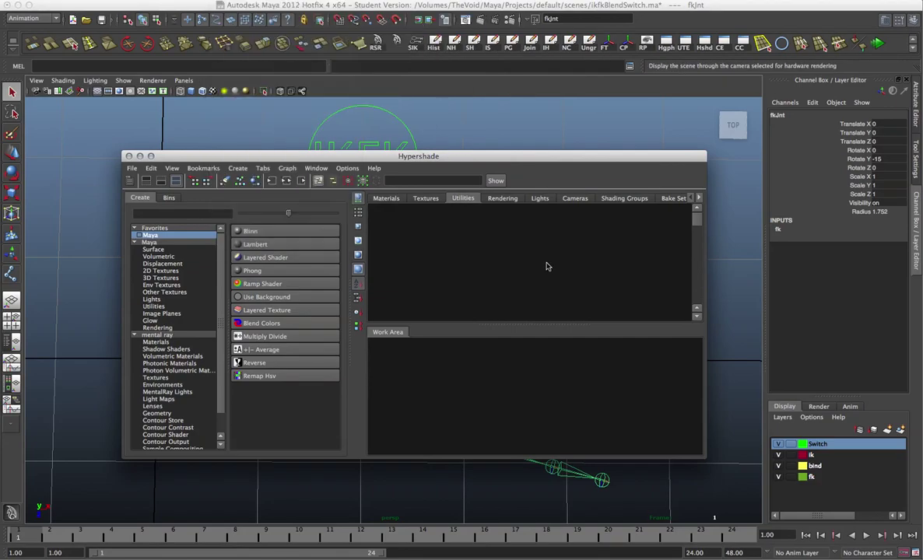
pyautogui.moveTo(377, 157); pyautogui.dragTo(414, 201)
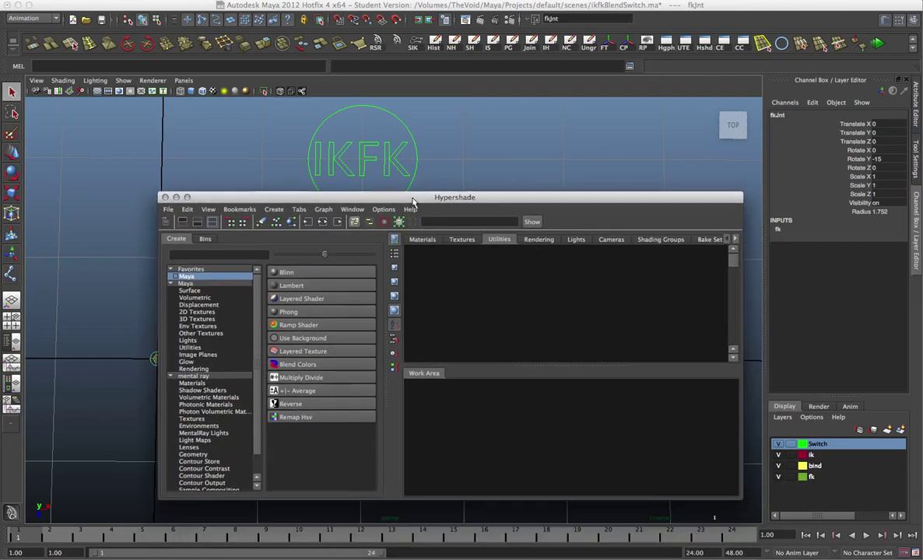
pyautogui.moveTo(300, 201); pyautogui.dragTo(243, 122)
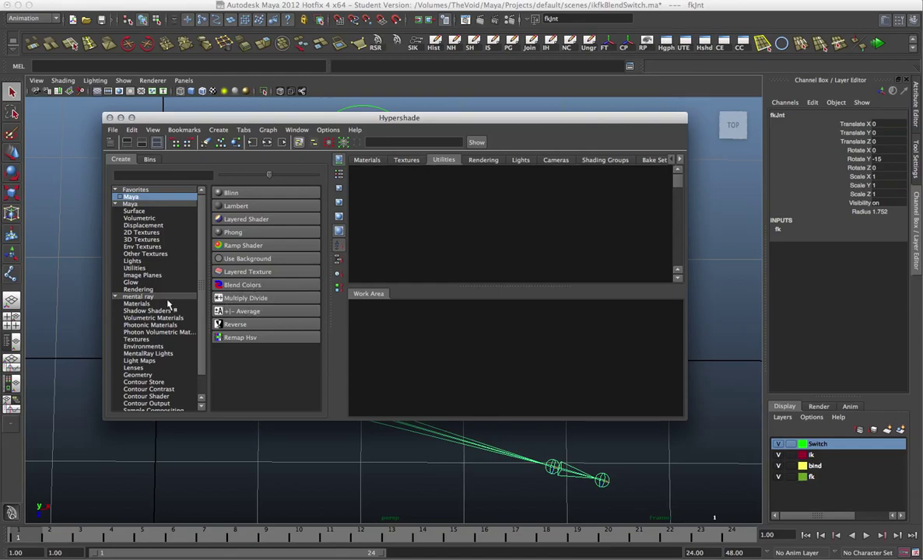
# Create a Blend Colors utility node in Hypershade and open its attributes.
pyautogui.click(135, 268)
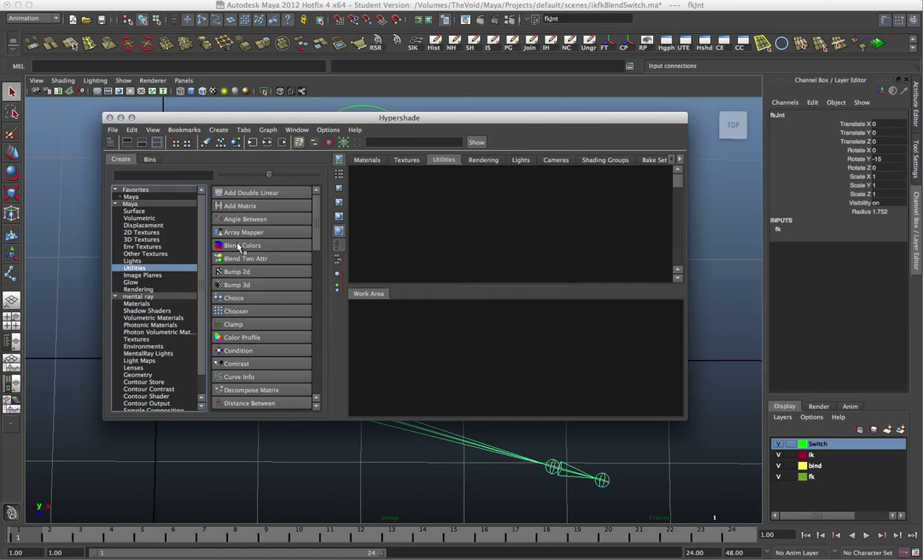
pyautogui.click(217, 130)
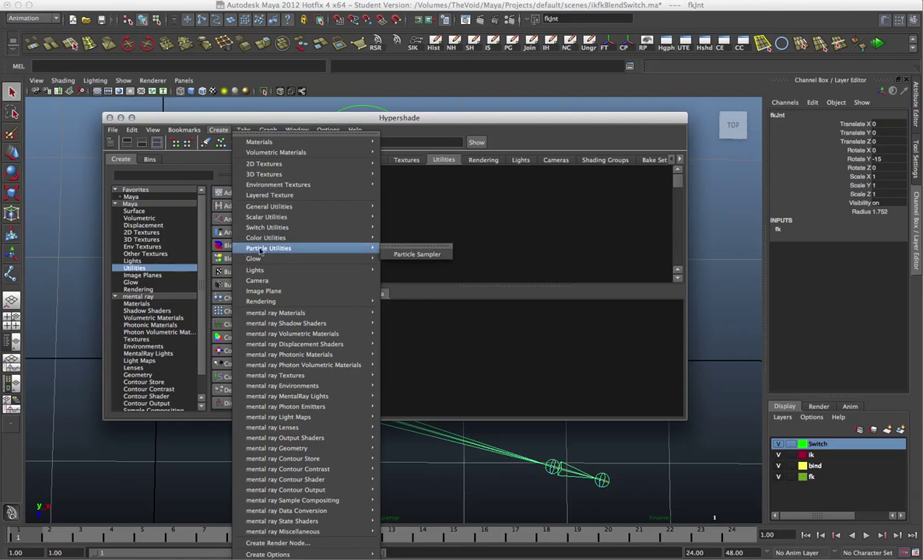
pyautogui.moveTo(281, 237)
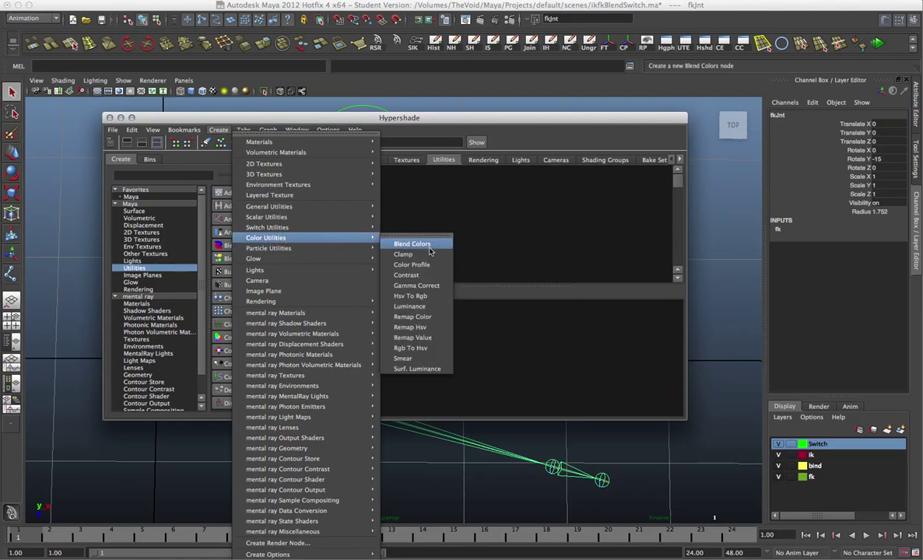
pyautogui.click(403, 243)
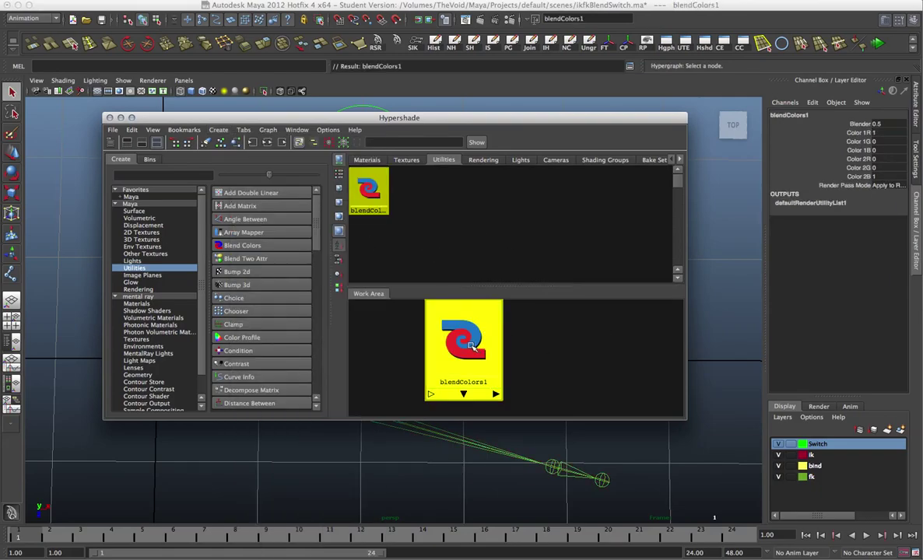
pyautogui.doubleClick(471, 350)
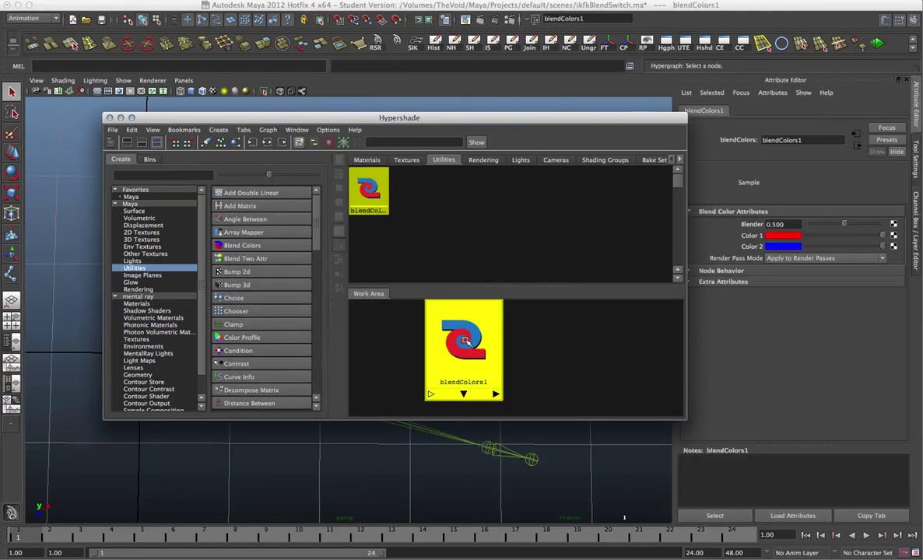
pyautogui.moveTo(439, 124); pyautogui.dragTo(424, 198)
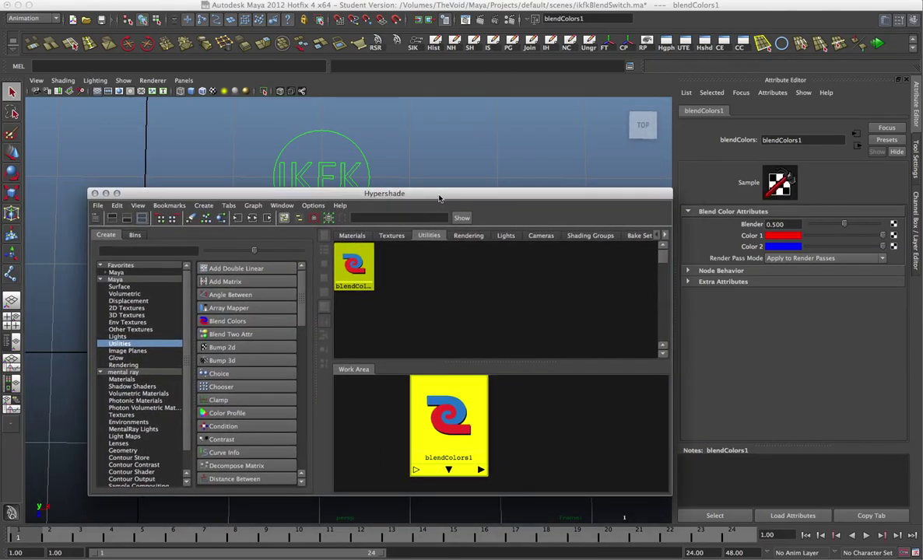
pyautogui.click(420, 418)
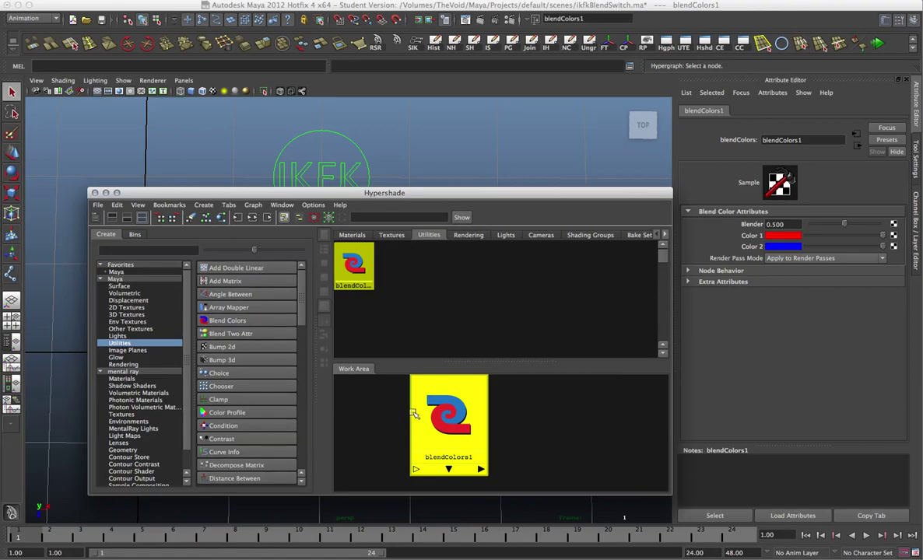
# Select the fk chain's root joint and examine its transform attributes beside the Blend Colors node.
pyautogui.moveTo(405, 199); pyautogui.dragTo(400, 454)
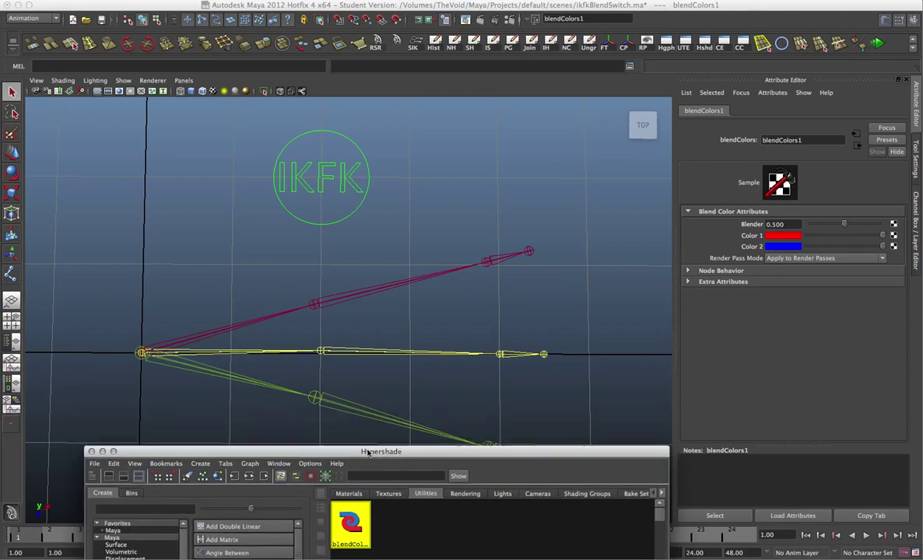
pyautogui.click(187, 363)
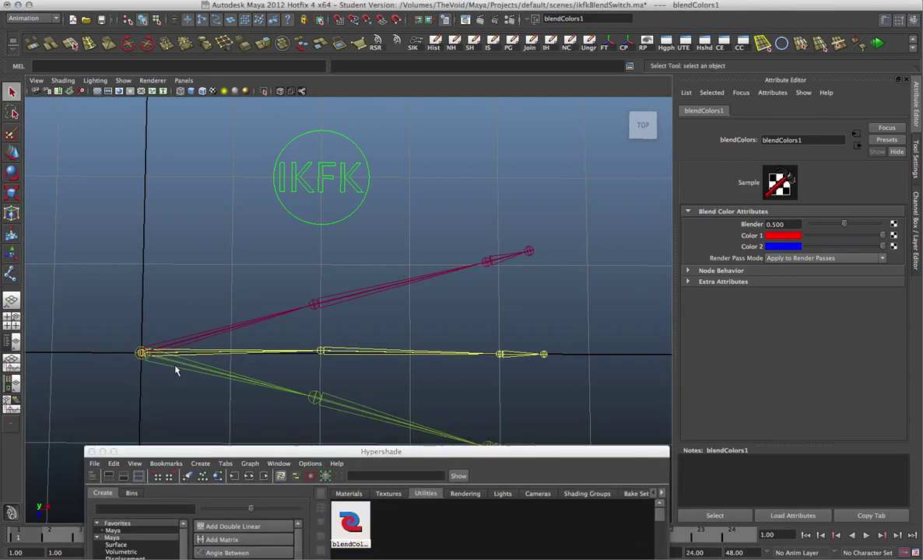
pyautogui.click(162, 342)
pyautogui.click(234, 377)
pyautogui.moveTo(339, 457); pyautogui.dragTo(390, 303)
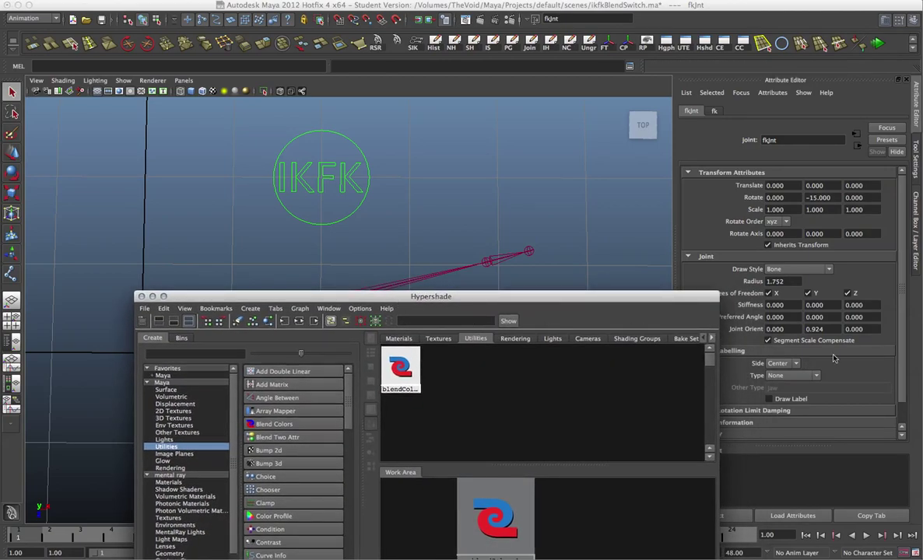
pyautogui.moveTo(575, 298); pyautogui.dragTo(570, 341)
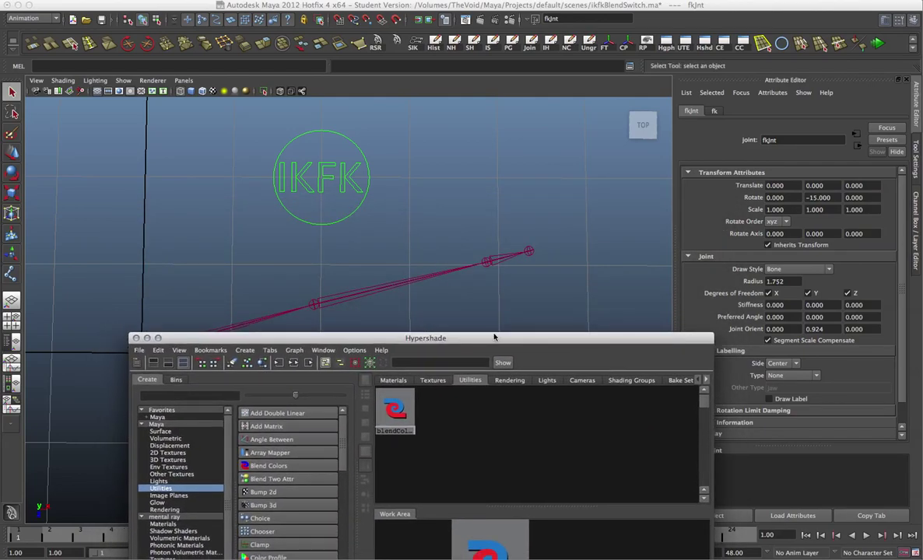
pyautogui.moveTo(466, 340); pyautogui.dragTo(566, 255)
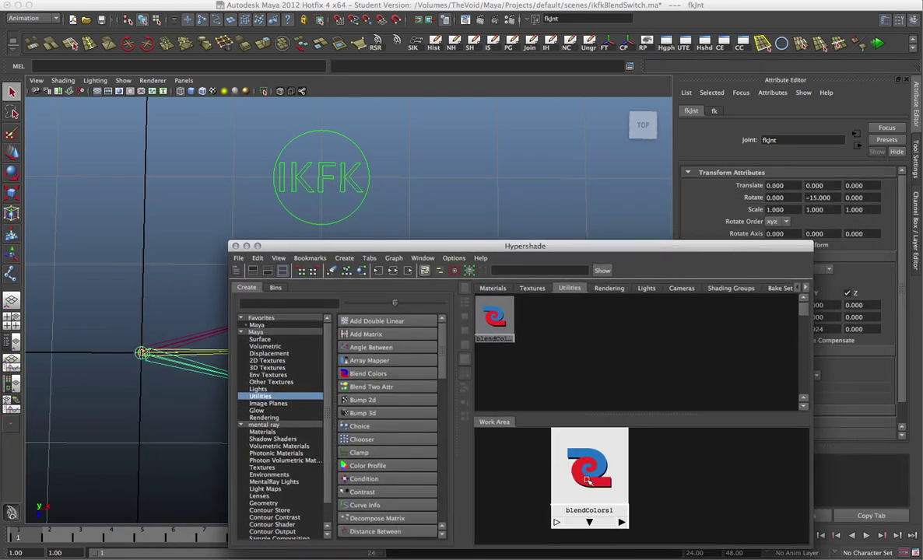
# Rename the Blend Colors node as blend_shoulder.
pyautogui.click(556, 440)
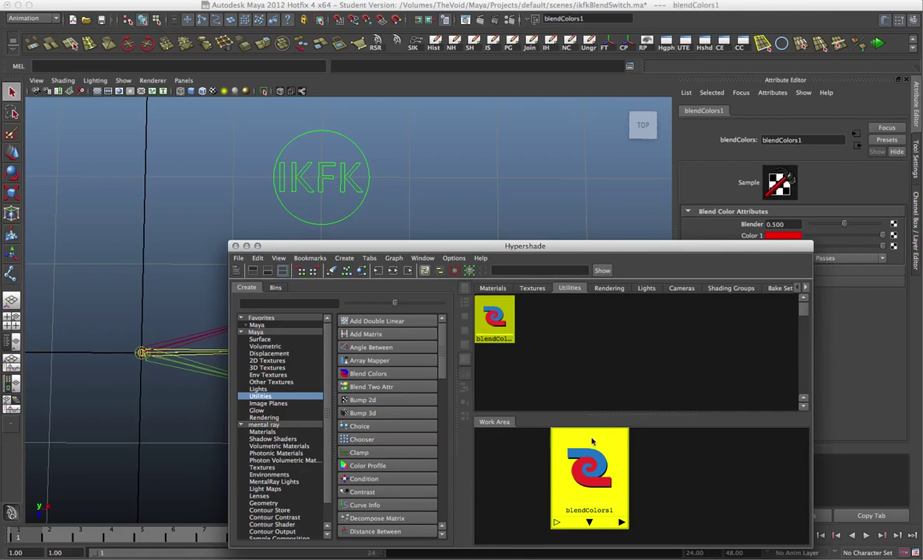
pyautogui.moveTo(531, 246); pyautogui.dragTo(419, 399)
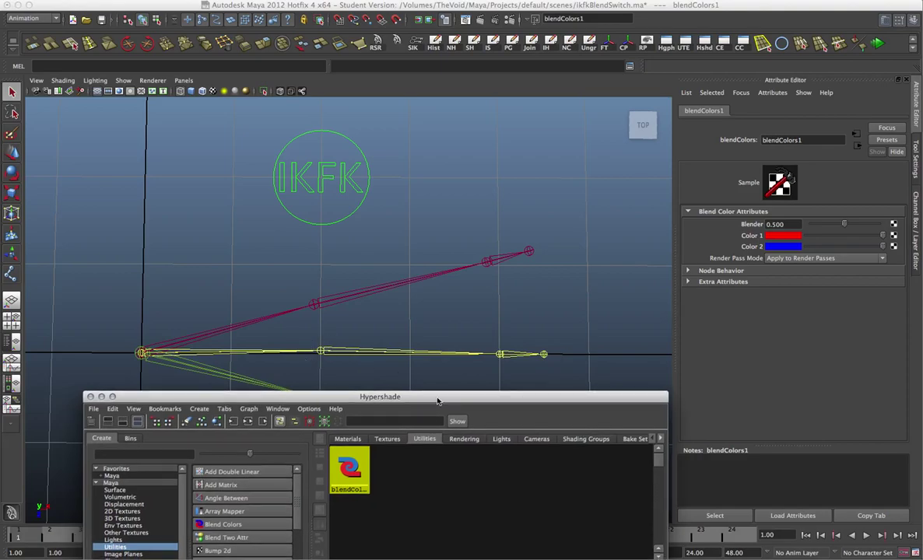
pyautogui.moveTo(399, 399); pyautogui.dragTo(464, 141)
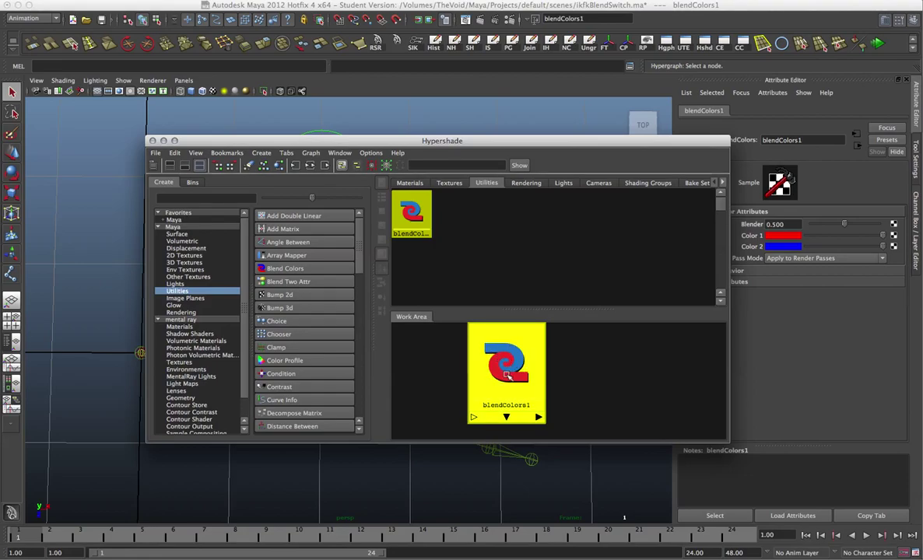
pyautogui.click(814, 141)
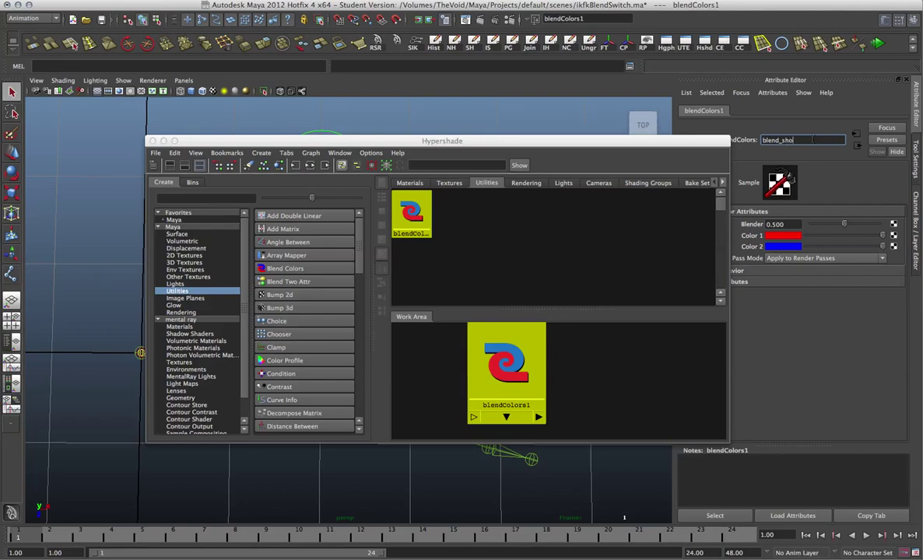
pyautogui.press('Return')
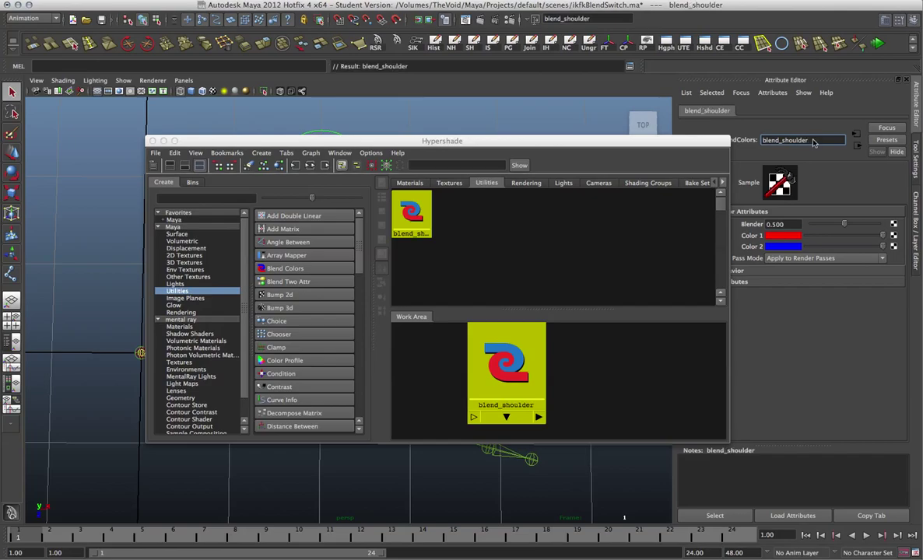
# Duplicate the blend_shoulder node and rename the copy as blend_elbow.
pyautogui.hotkey('ctrl', 'd')
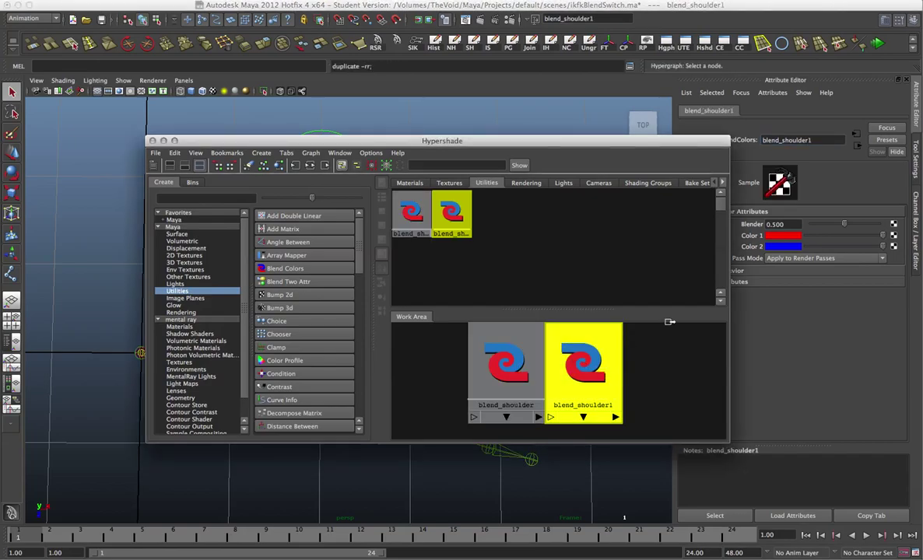
pyautogui.click(813, 140)
pyautogui.press('BackSpace')
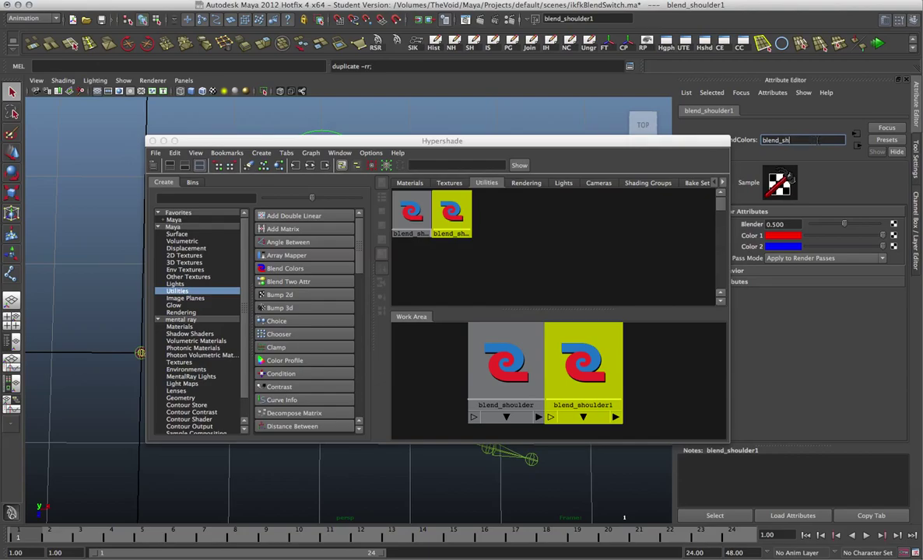
pyautogui.write('elbow')
pyautogui.press('Return')
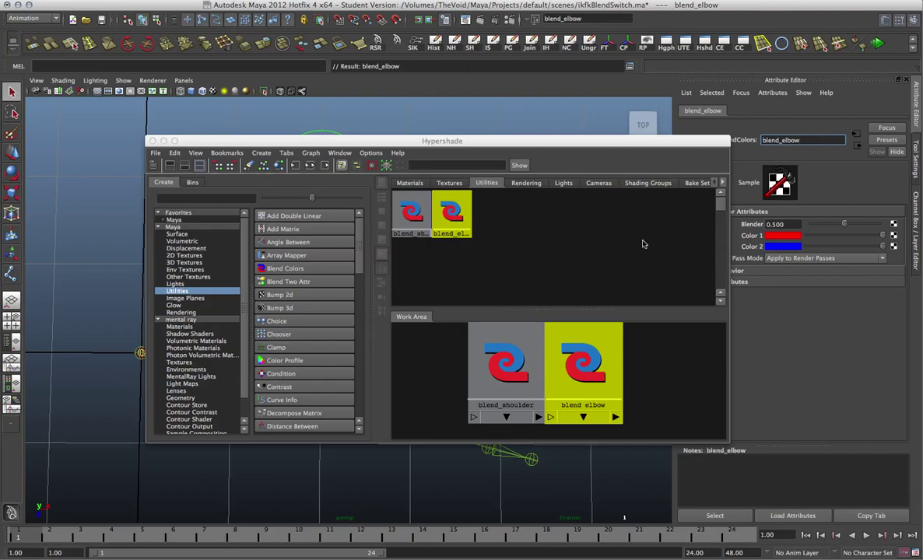
# Open the Connection Editor with the blend_shoulder and blend_elbow nodes both loaded on the Inputs side.
pyautogui.moveTo(396, 145); pyautogui.dragTo(377, 164)
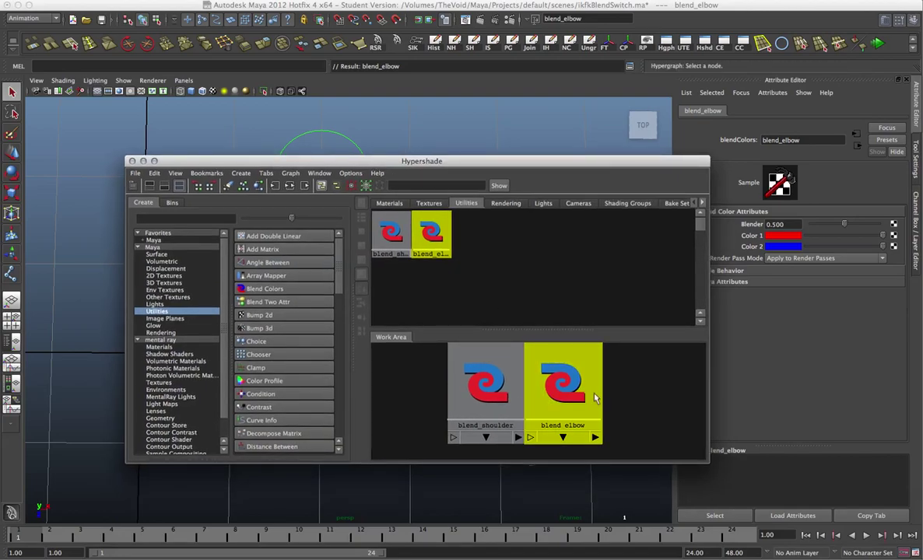
pyautogui.keyDown('shift'); pyautogui.click(469, 391); pyautogui.keyUp('shift')
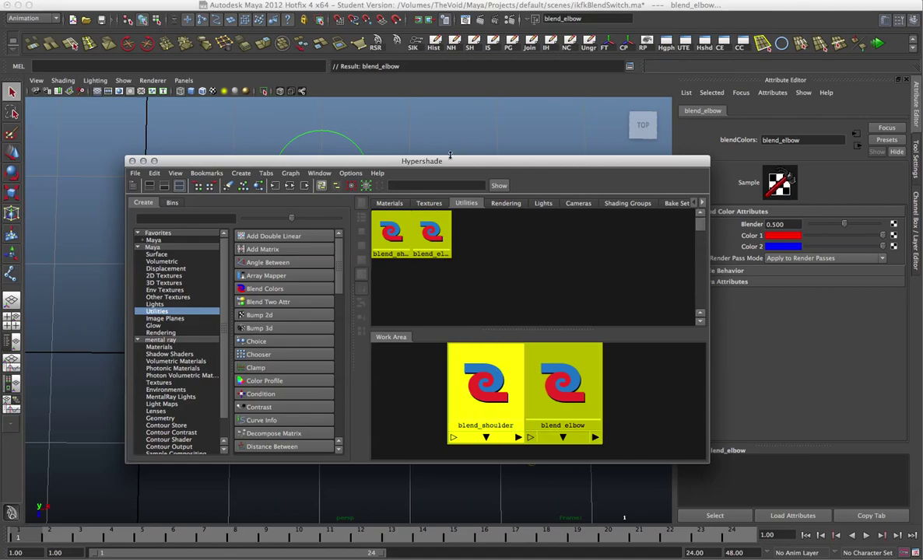
pyautogui.moveTo(448, 163); pyautogui.dragTo(432, 150)
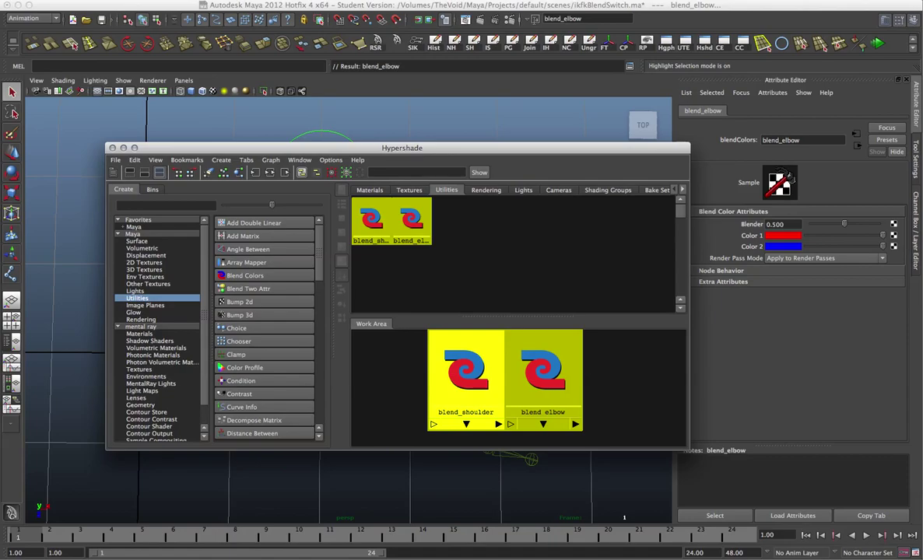
pyautogui.click(225, 0)
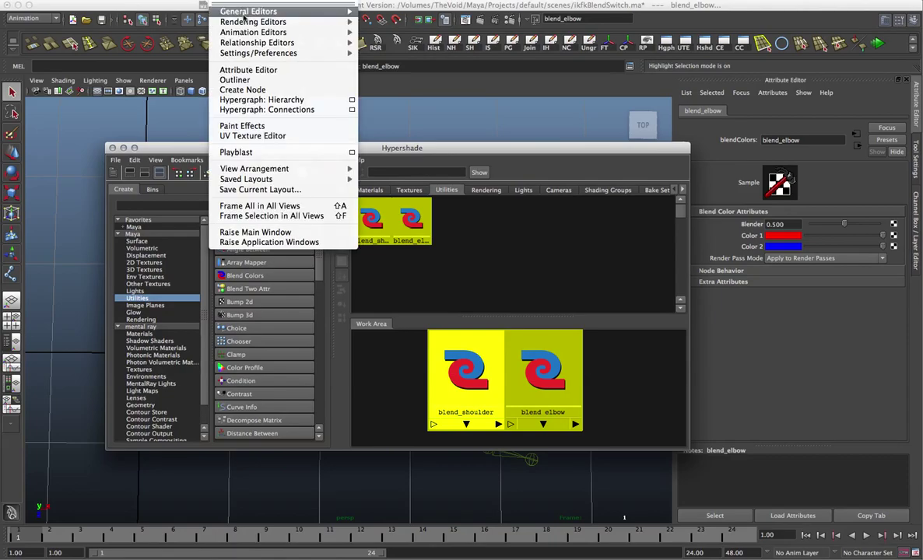
pyautogui.moveTo(228, 12)
pyautogui.click(412, 39)
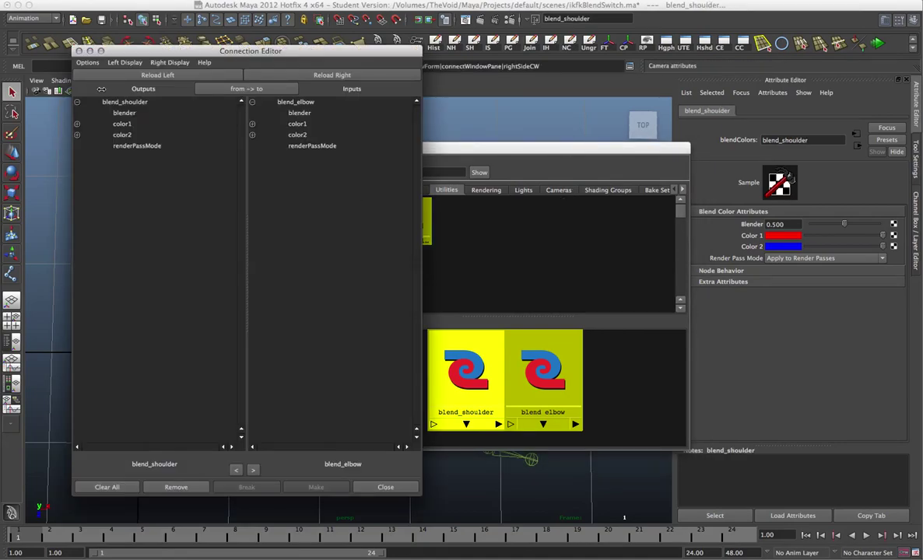
pyautogui.click(310, 71)
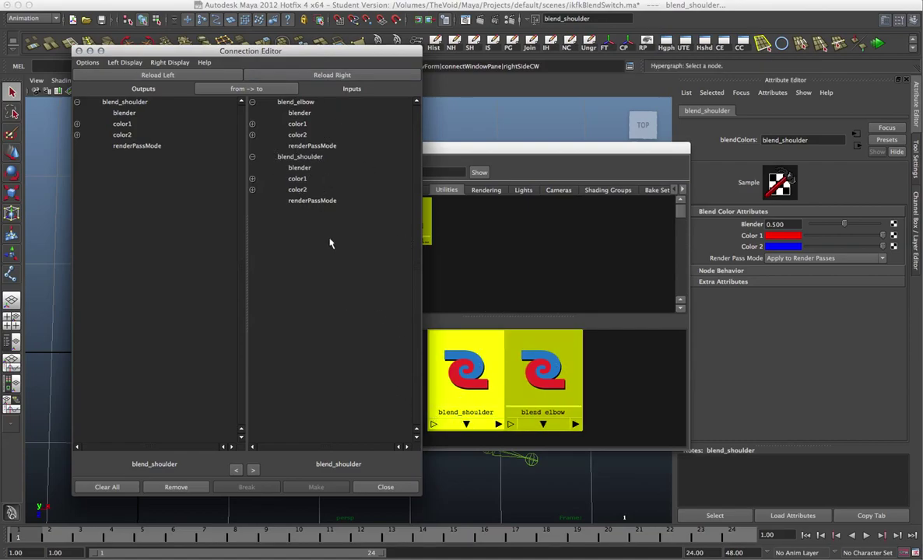
# Load the ik chain's root joint and its elbow joint as Outputs in the Connection Editor, keeping the direction from -> to.
pyautogui.moveTo(294, 51); pyautogui.dragTo(700, 60)
pyautogui.moveTo(342, 148); pyautogui.dragTo(247, 427)
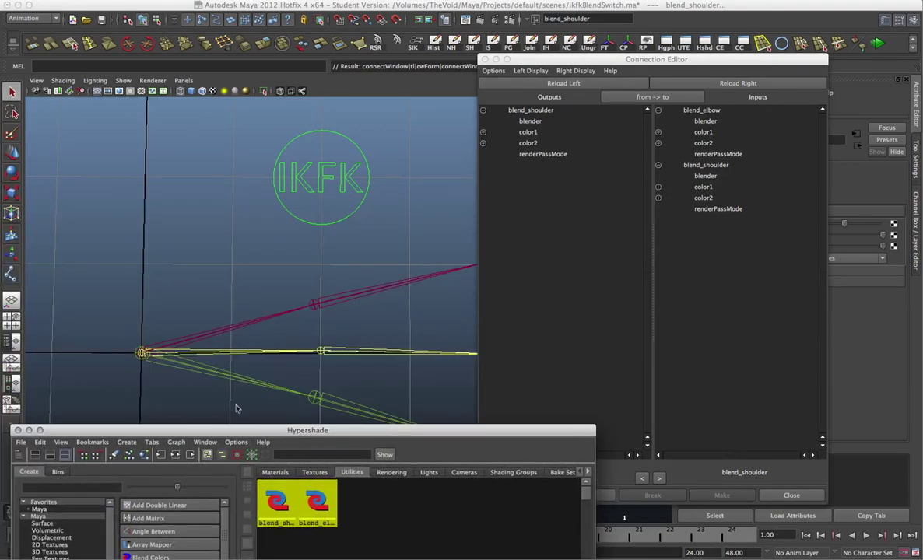
pyautogui.keyDown('alt'); pyautogui.moveTo(276, 298); pyautogui.dragTo(309, 263, button='middle'); pyautogui.keyUp('alt')
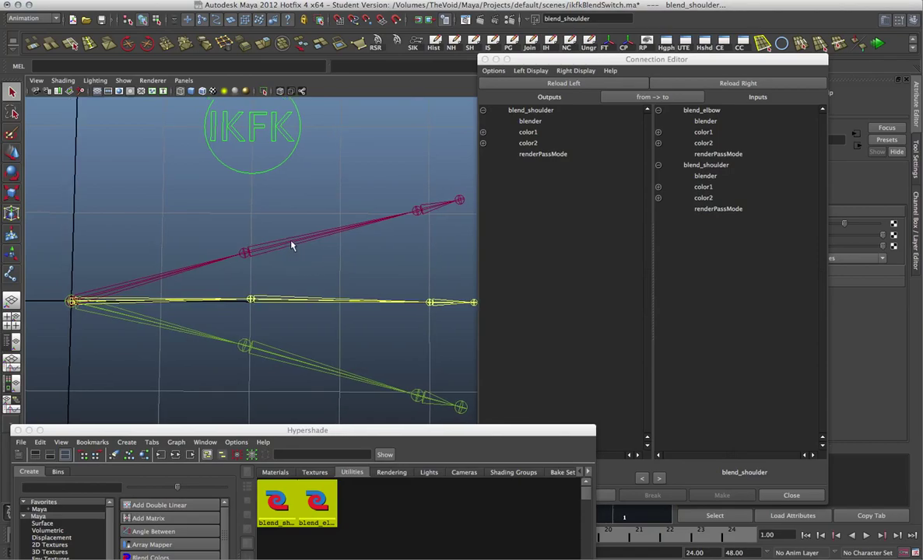
pyautogui.click(292, 246)
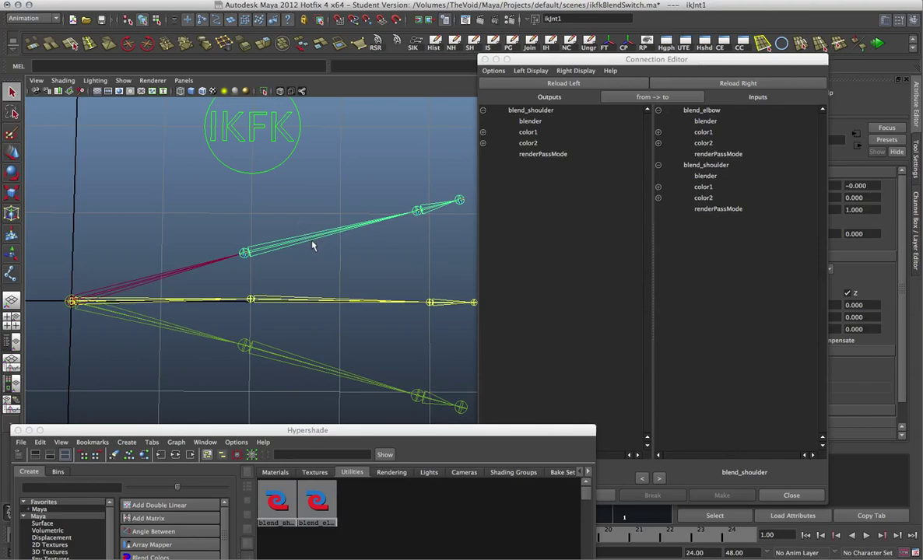
pyautogui.click(196, 269)
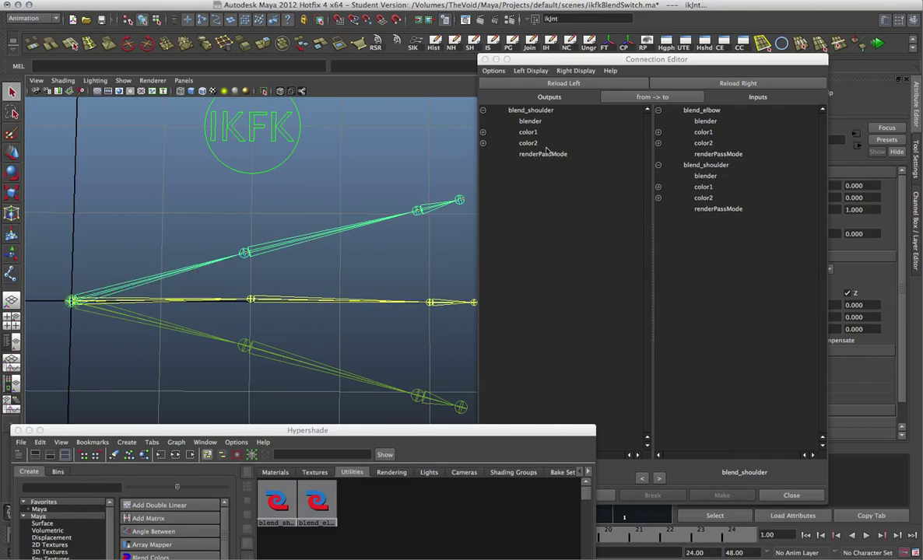
pyautogui.click(535, 87)
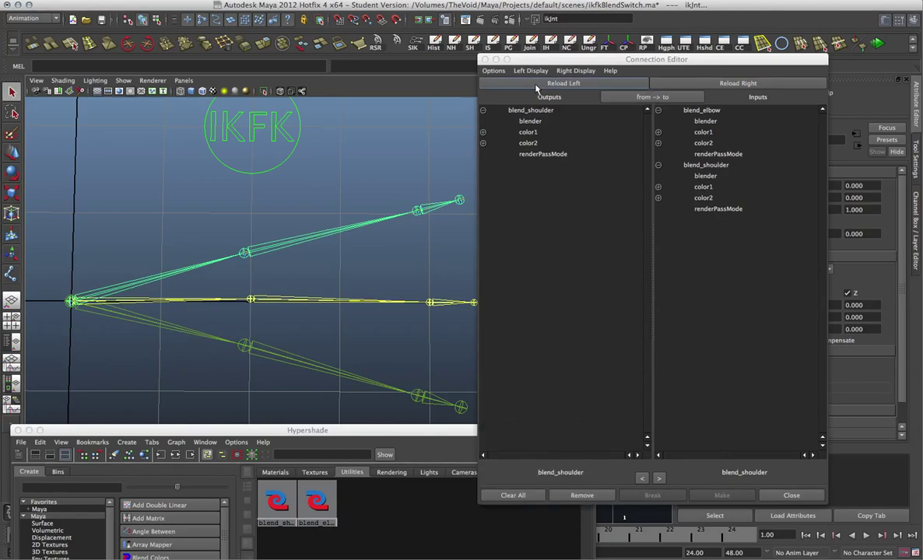
pyautogui.click(626, 99)
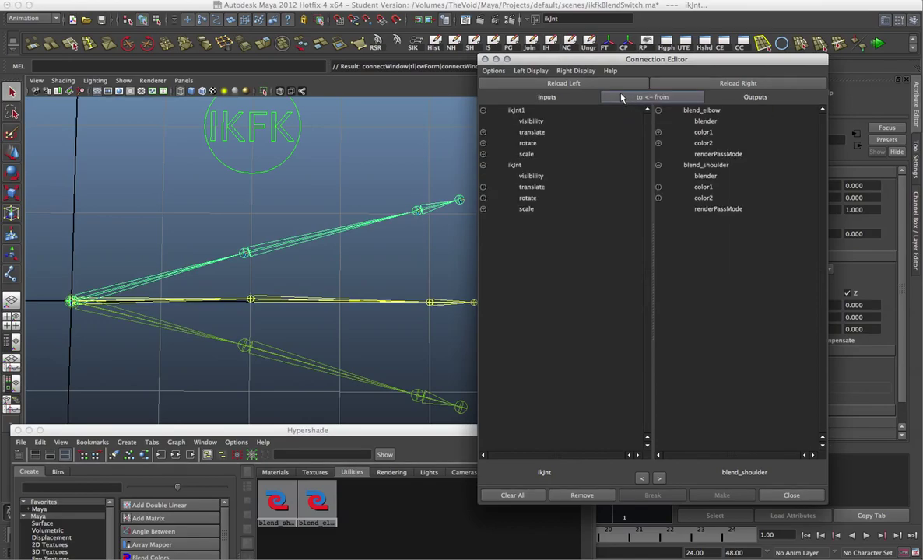
pyautogui.click(635, 99)
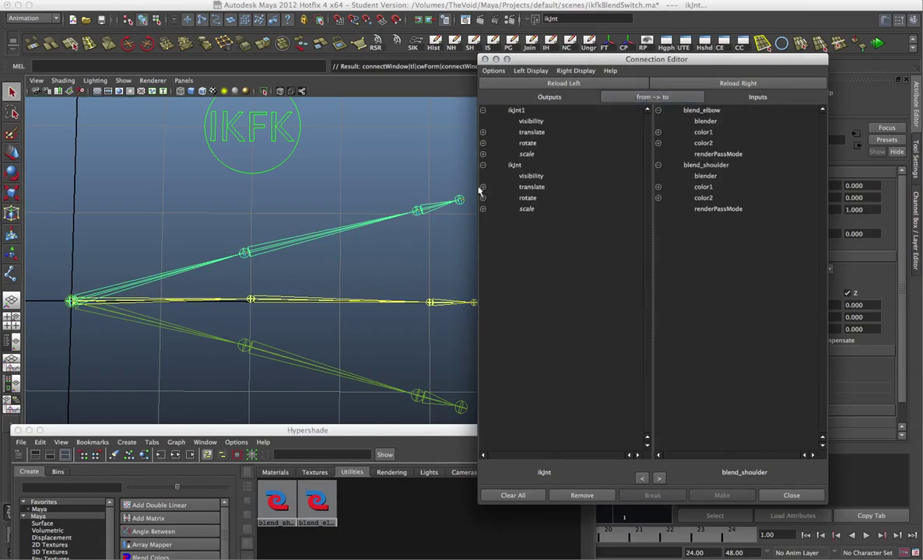
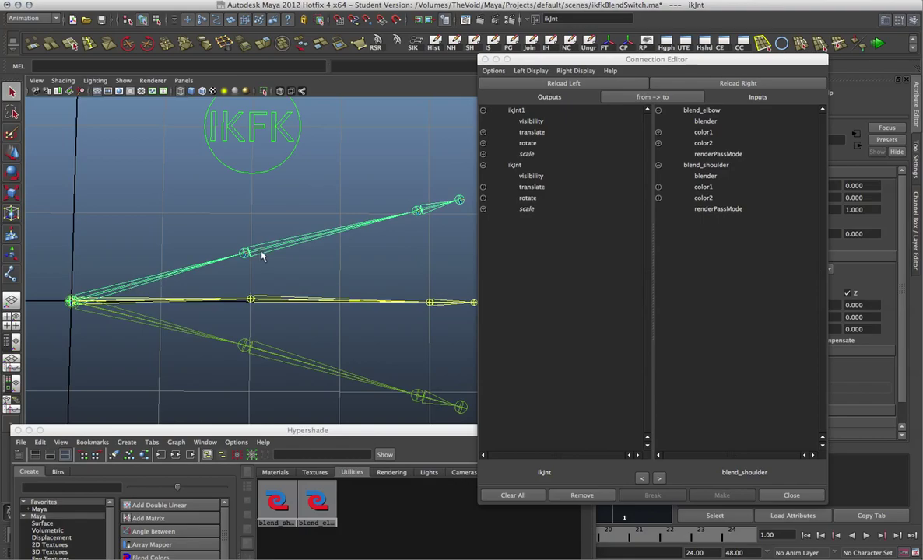
# Rename the ik chain's root joint as ikJntShoulder.
pyautogui.click(242, 237)
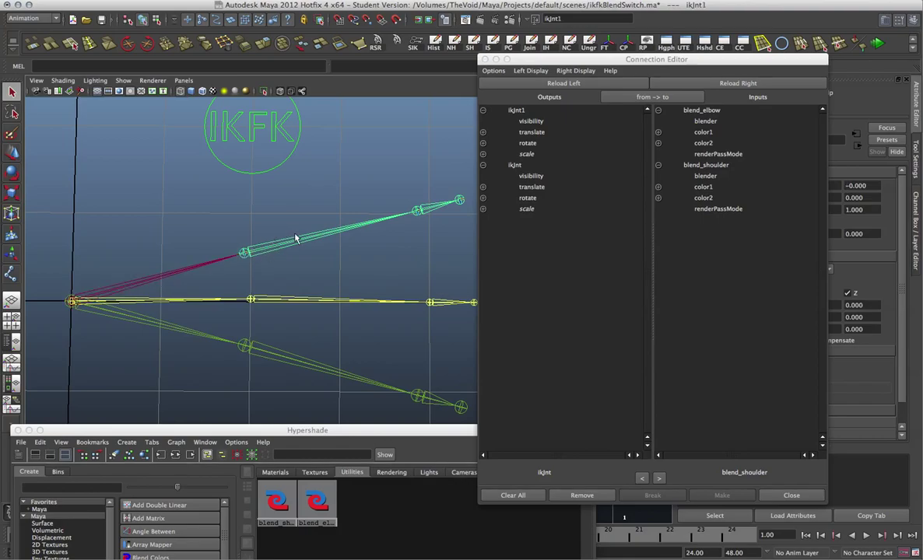
pyautogui.click(915, 204)
pyautogui.moveTo(678, 59); pyautogui.dragTo(610, 281)
pyautogui.click(117, 267)
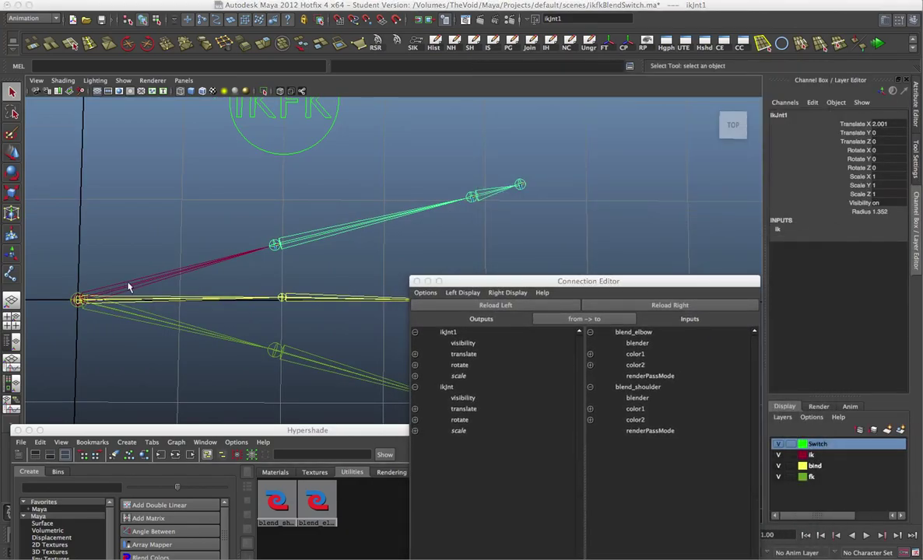
pyautogui.click(788, 114)
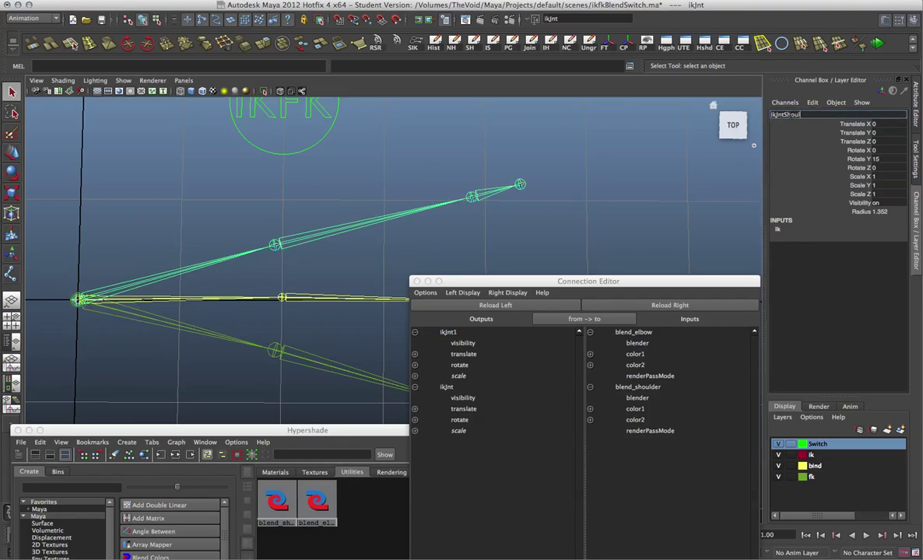
pyautogui.write('Shoulder')
pyautogui.press('Return')
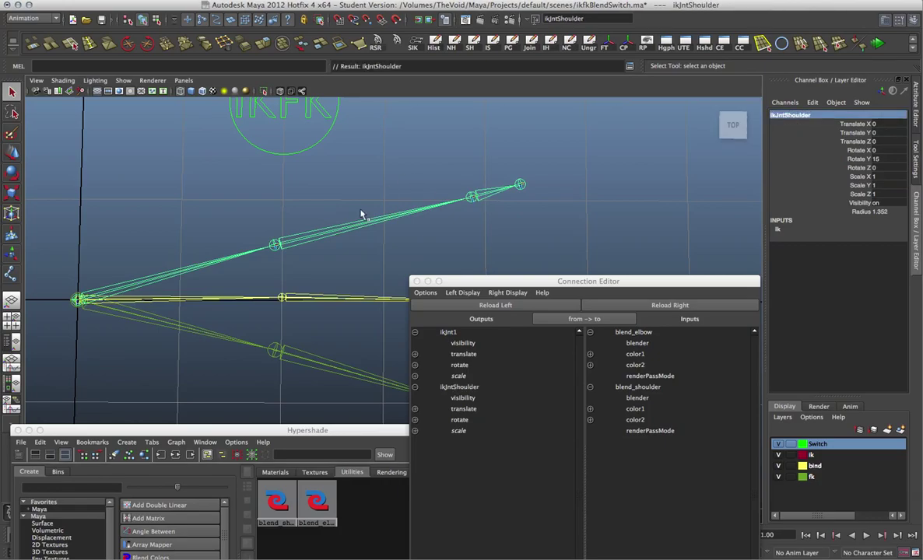
# Rename the ik chain's second joint as ikJntElbow.
pyautogui.click(358, 227)
pyautogui.click(803, 114)
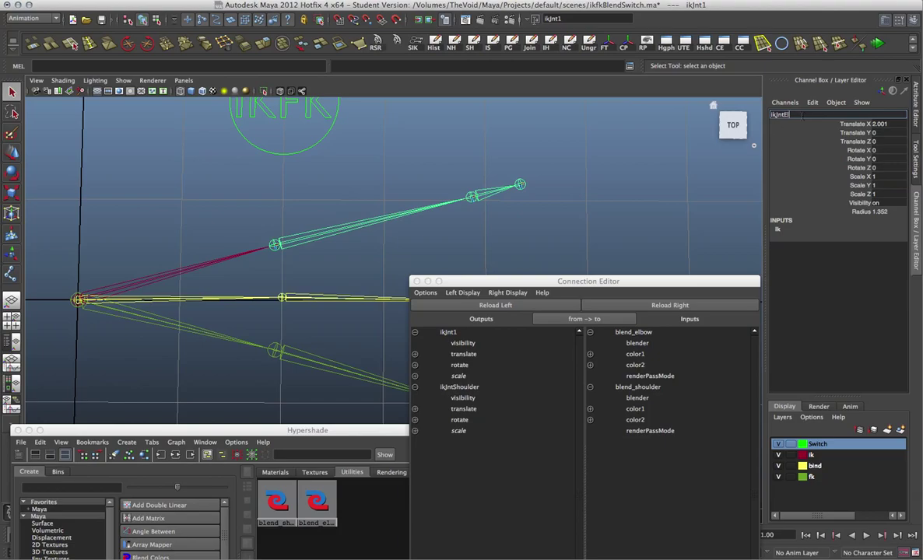
pyautogui.write('Elbow')
pyautogui.press('Return')
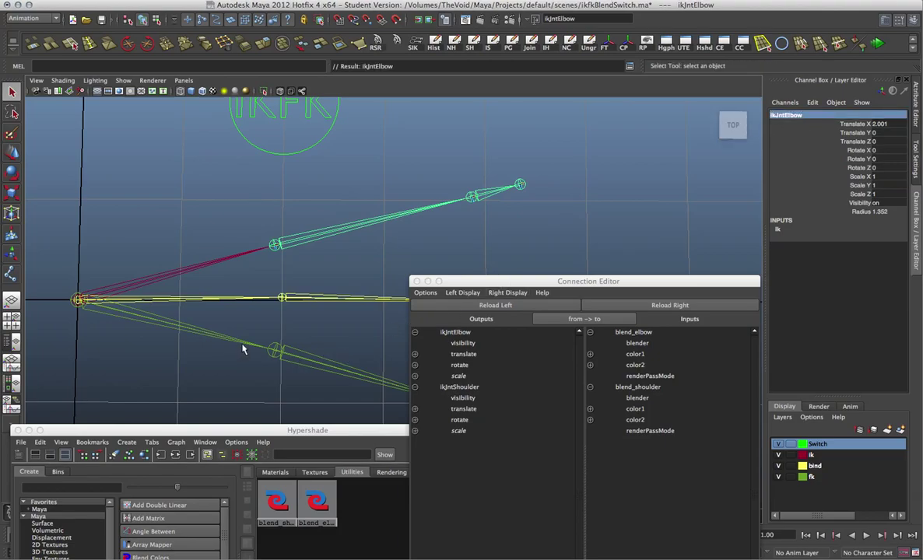
# Rename the bind chain's second joint as bindJntElbow.
pyautogui.click(294, 299)
pyautogui.click(802, 116)
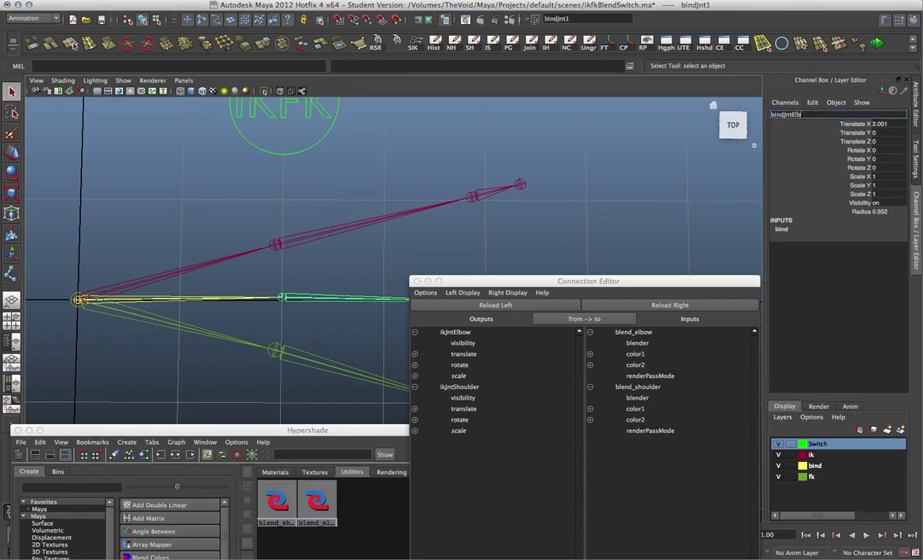
pyautogui.write('Elbow')
pyautogui.press('Return')
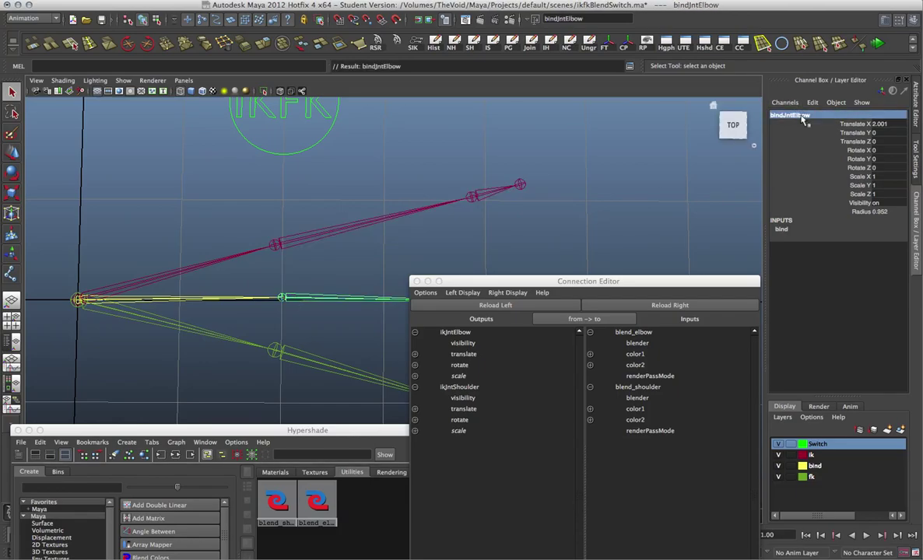
# Rename the fk chain's second joint as fkJntElbow.
pyautogui.click(325, 363)
pyautogui.click(806, 115)
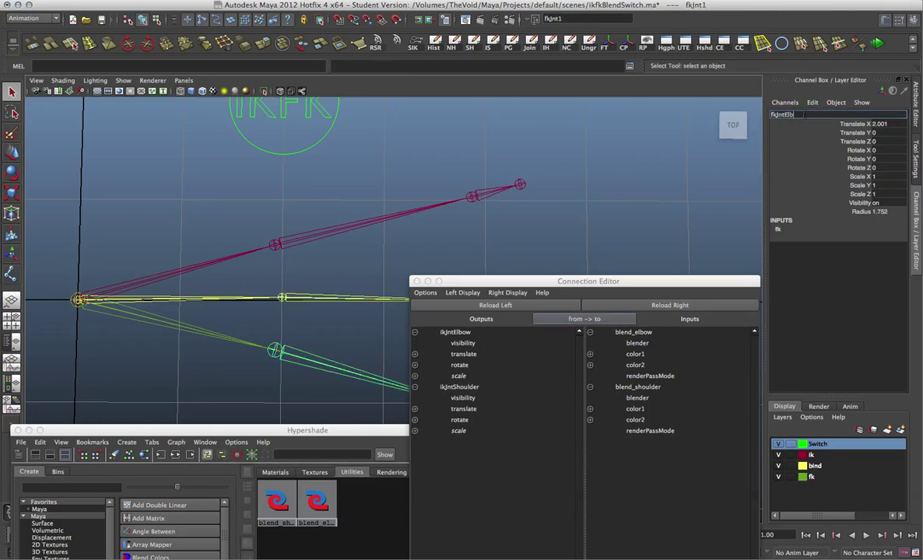
pyautogui.write('Elbow')
pyautogui.press('Return')
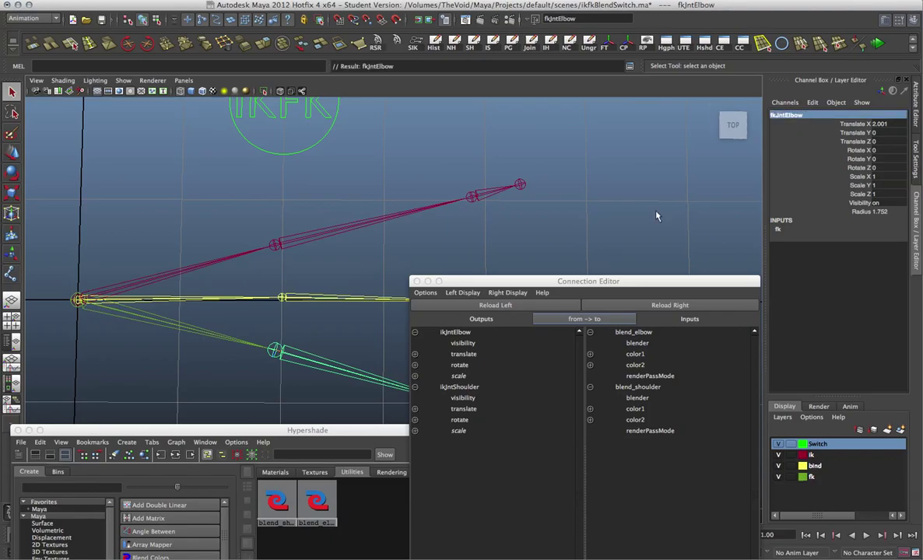
# Select ikJntShoulder and ikJntElbow, and expand ikJntElbow's individual rotate channels in the Connection Editor.
pyautogui.moveTo(545, 281); pyautogui.dragTo(551, 259)
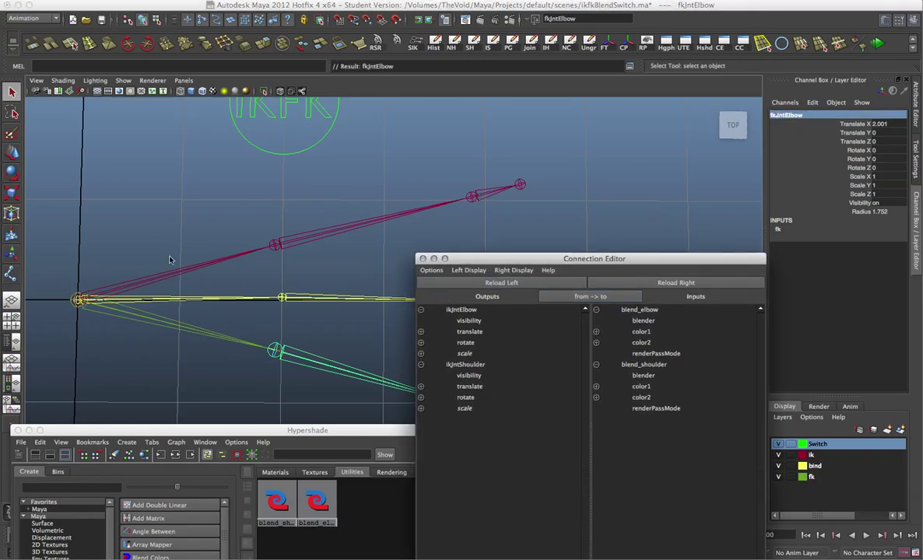
pyautogui.moveTo(175, 257); pyautogui.dragTo(202, 284)
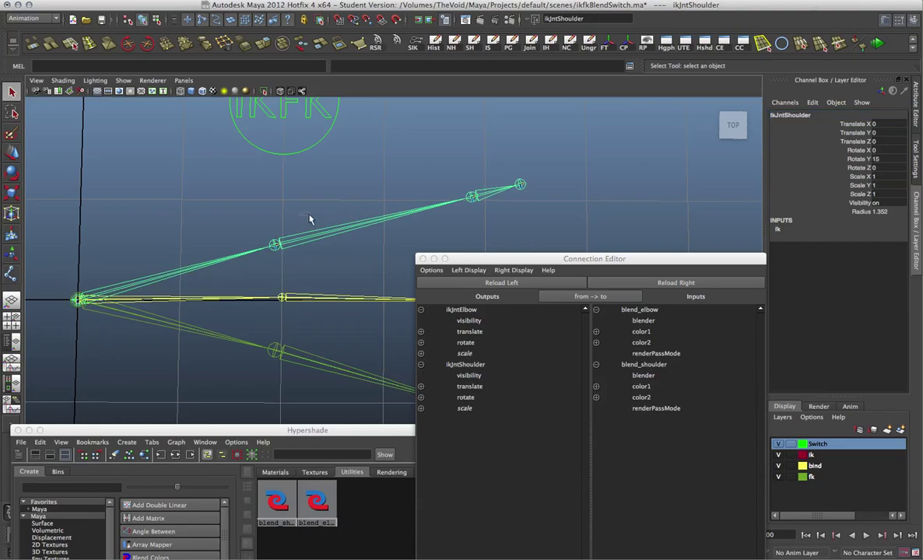
pyautogui.click(347, 228)
pyautogui.moveTo(510, 259); pyautogui.dragTo(530, 135)
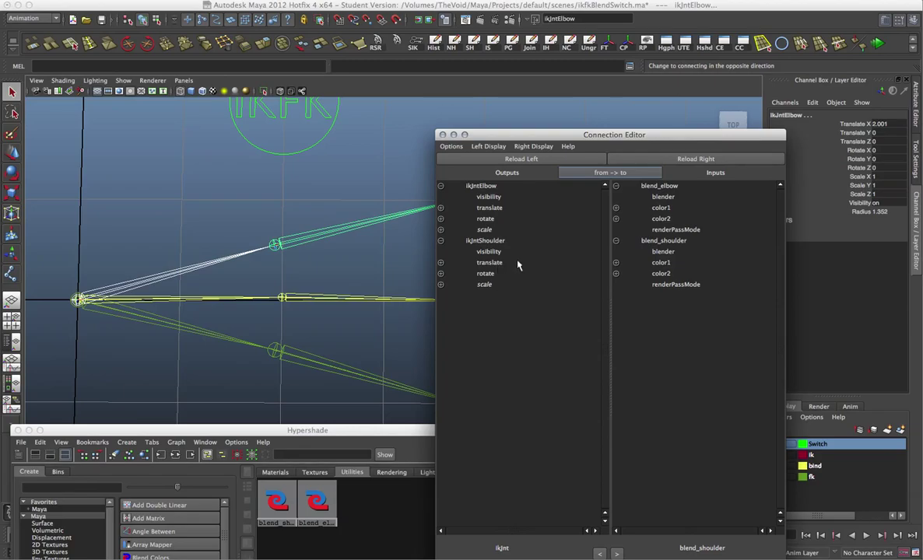
pyautogui.moveTo(512, 137); pyautogui.dragTo(532, 133)
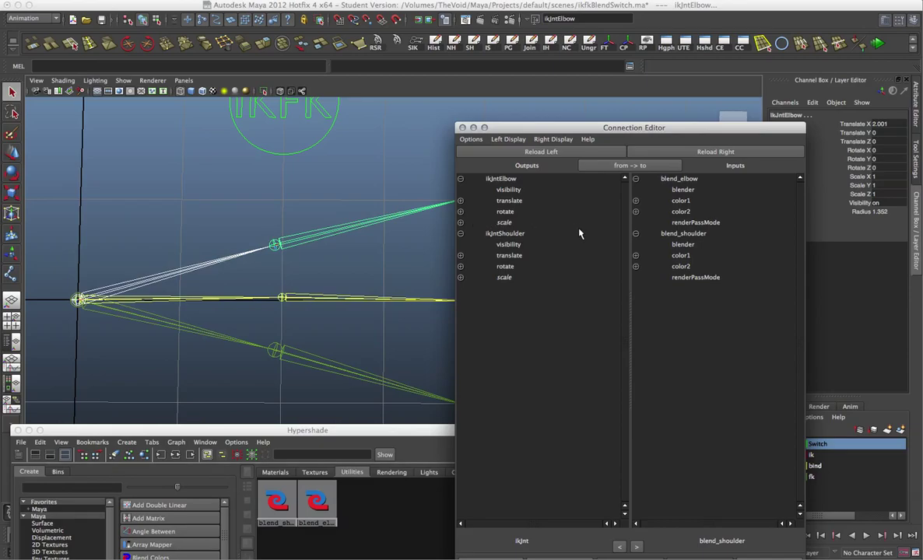
pyautogui.click(460, 212)
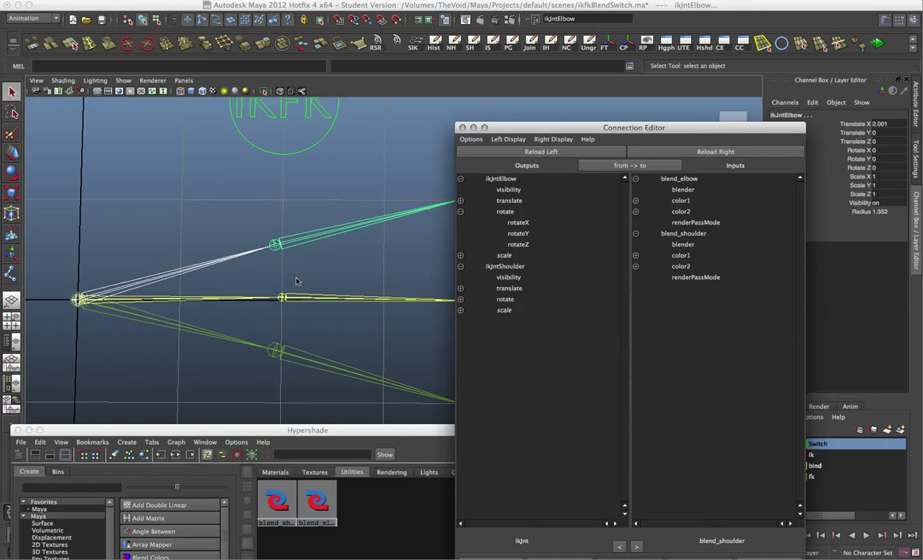
# Try rotating ikJntElbow about its Y axis, and undo the rotation.
pyautogui.click(292, 248)
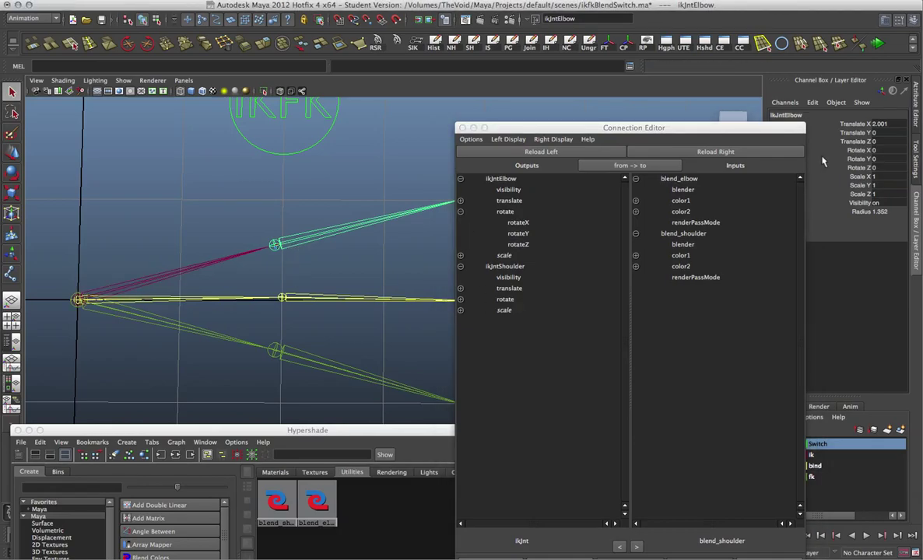
pyautogui.click(859, 159)
pyautogui.moveTo(316, 172)
pyautogui.mouseDown(button='middle')
pyautogui.moveTo(257, 197)
pyautogui.moveTo(366, 195)
pyautogui.moveTo(289, 187)
pyautogui.moveTo(300, 177)
pyautogui.moveTo(291, 179)
pyautogui.moveTo(338, 174)
pyautogui.moveTo(311, 188)
pyautogui.mouseUp(button='middle')
pyautogui.hotkey('ctrl', 'z')
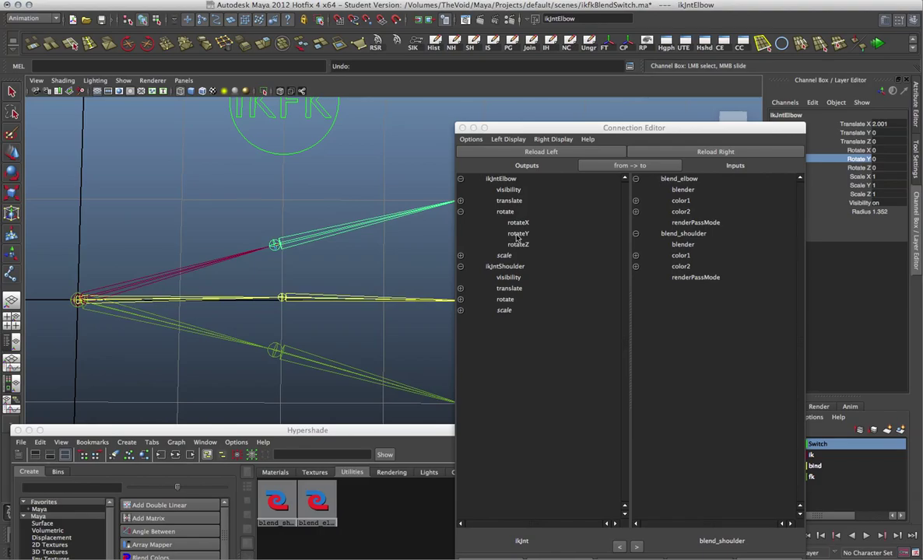
# Connect ikJntElbow's rotateY output to the color1G input of blend_elbow.
pyautogui.click(517, 234)
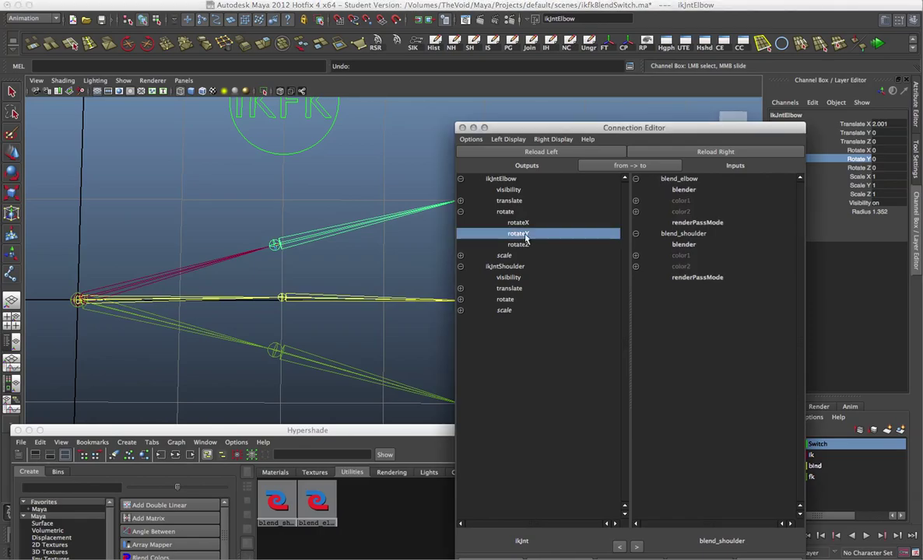
pyautogui.click(636, 201)
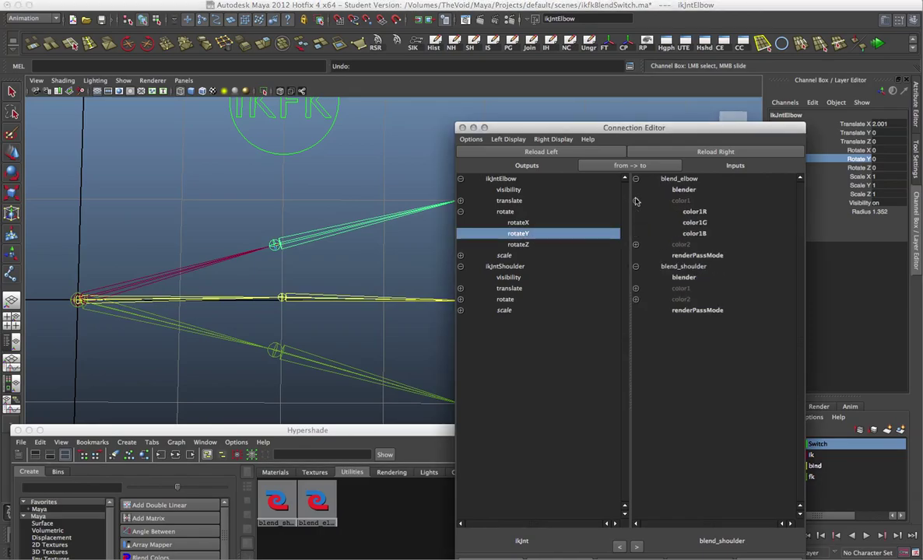
pyautogui.click(694, 225)
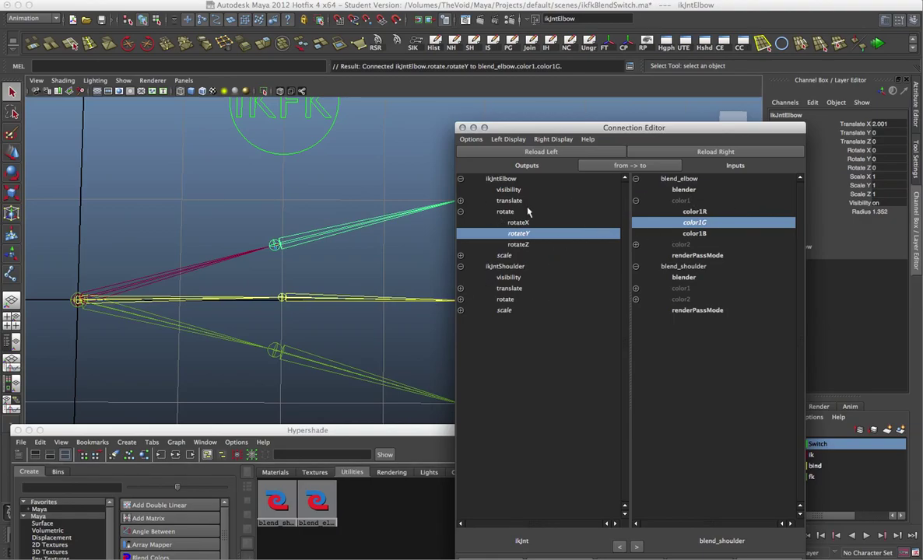
# Connect ikJntShoulder's rotate output to the color1 input of blend_shoulder.
pyautogui.click(461, 300)
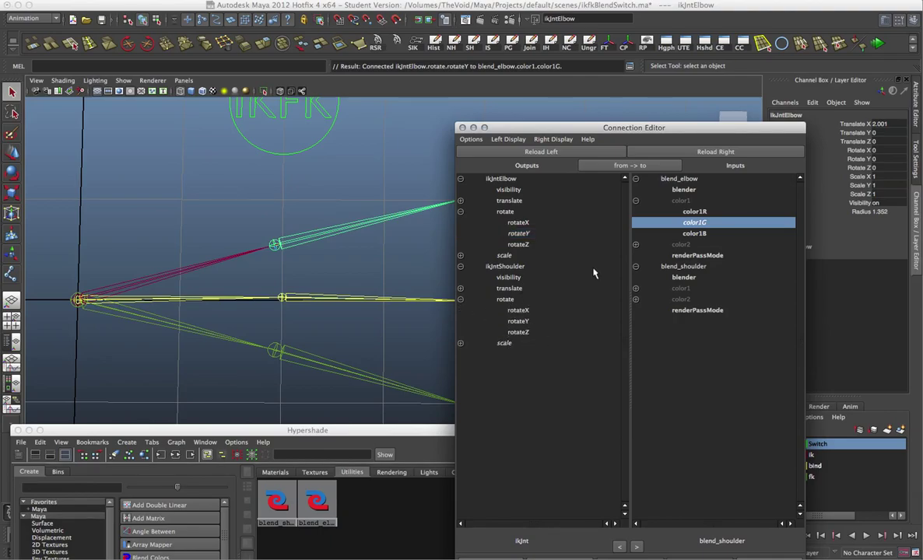
pyautogui.click(636, 288)
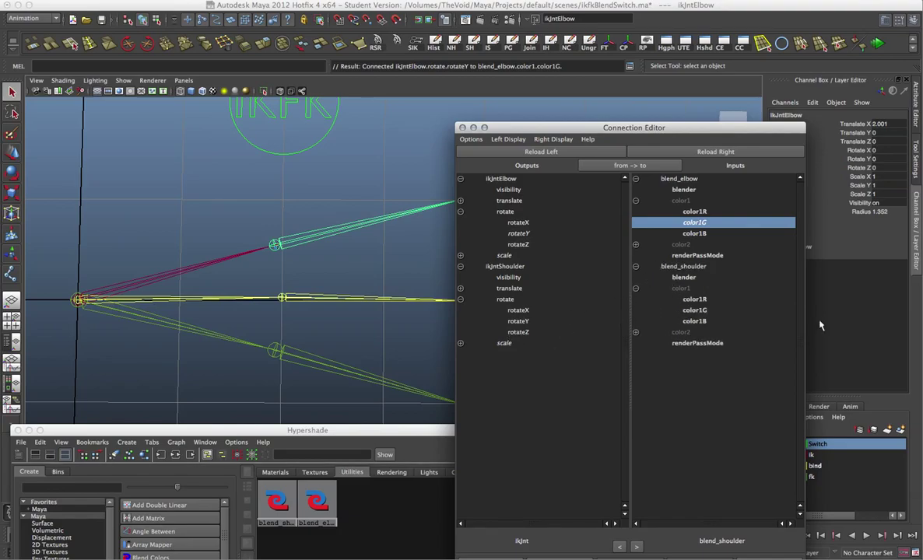
pyautogui.click(505, 299)
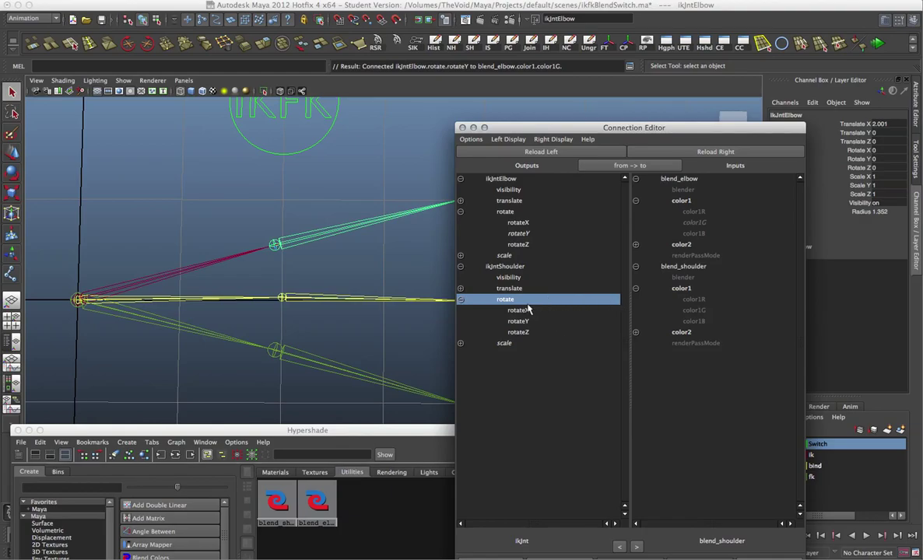
pyautogui.click(684, 289)
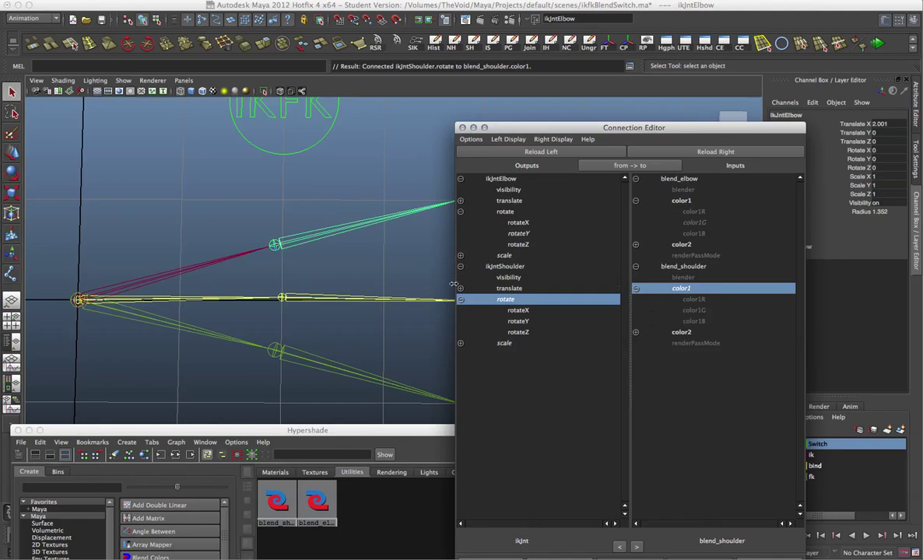
# Load fkJntElbow and fkJnt as outputs in the Connection Editor and expand the rotate channels of both joints.
pyautogui.click(316, 363)
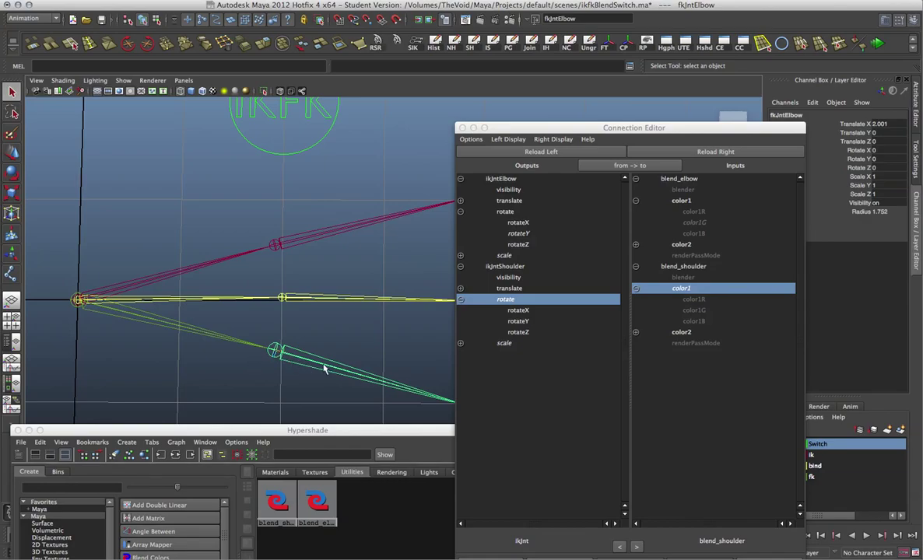
pyautogui.click(234, 348)
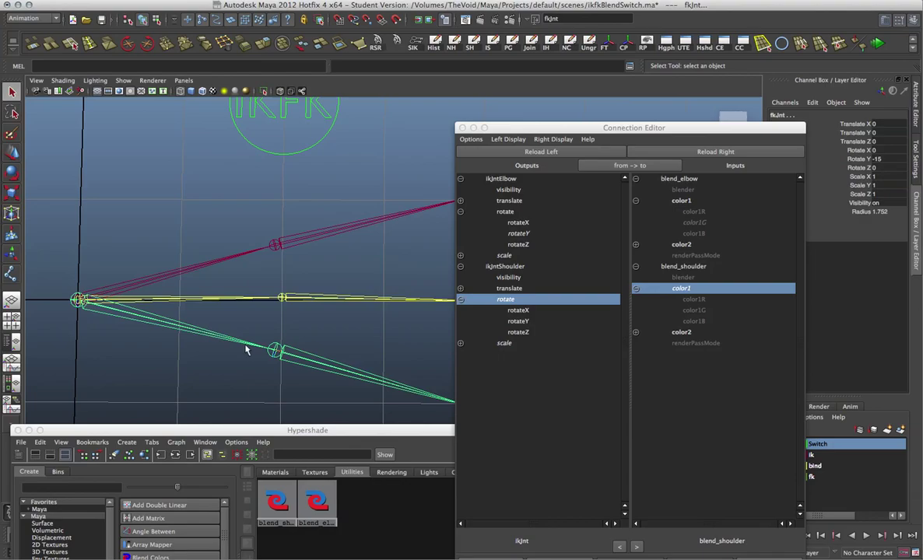
pyautogui.click(551, 152)
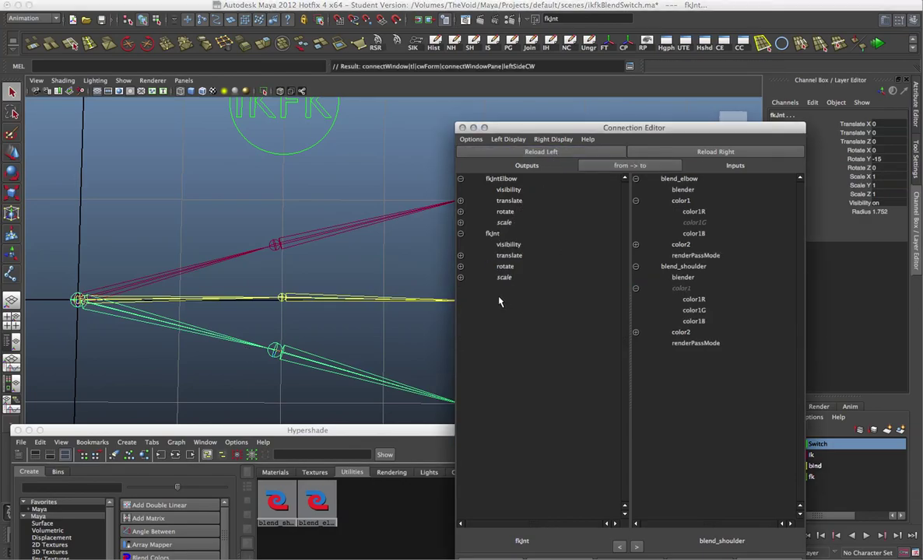
pyautogui.click(461, 267)
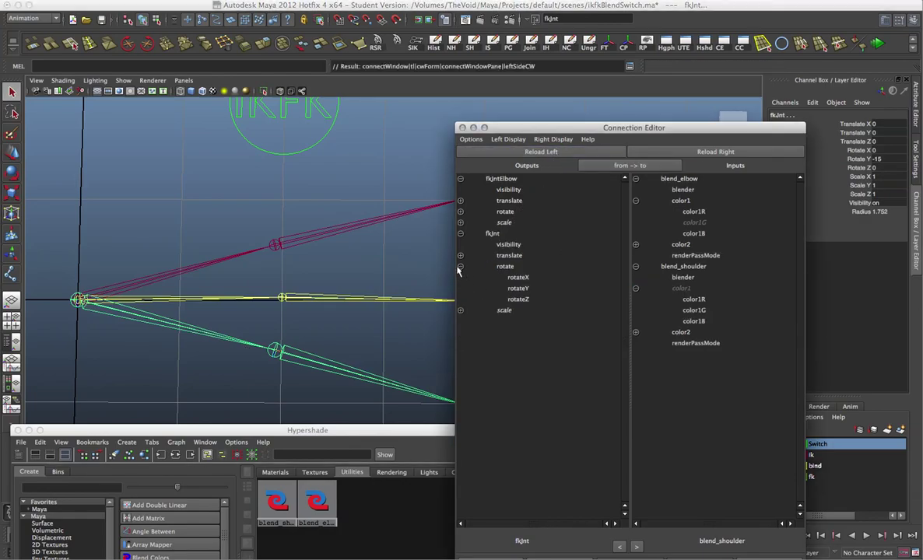
pyautogui.click(460, 212)
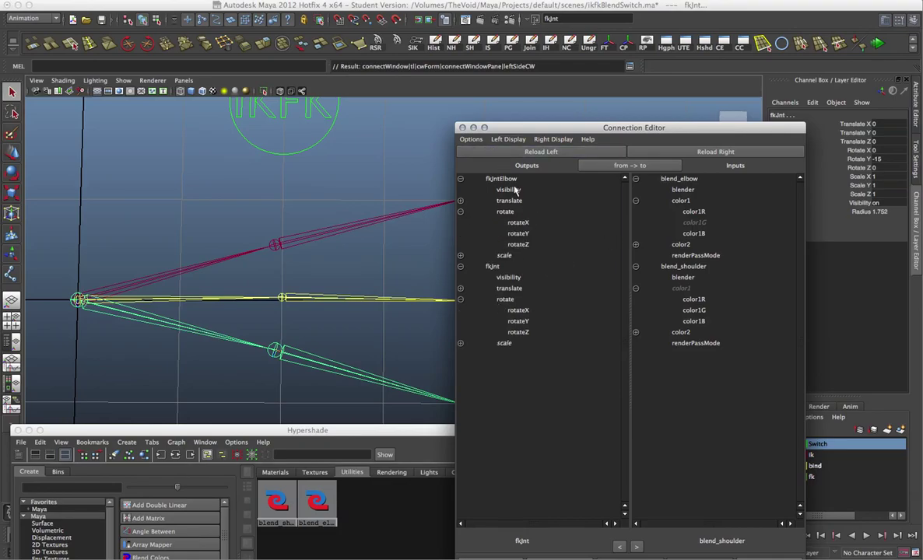
# Connect fkJntElbow's rotateY output to the color2G input of blend_elbow.
pyautogui.click(518, 233)
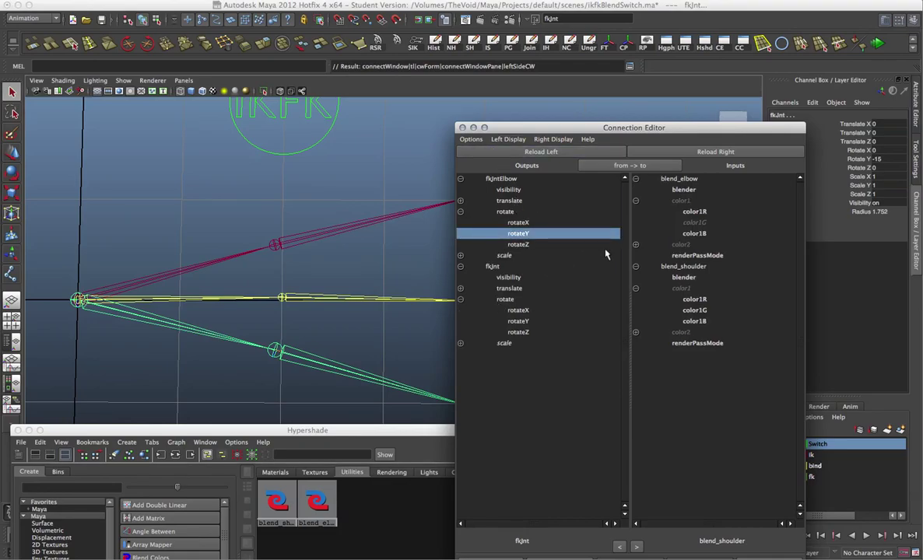
pyautogui.click(636, 201)
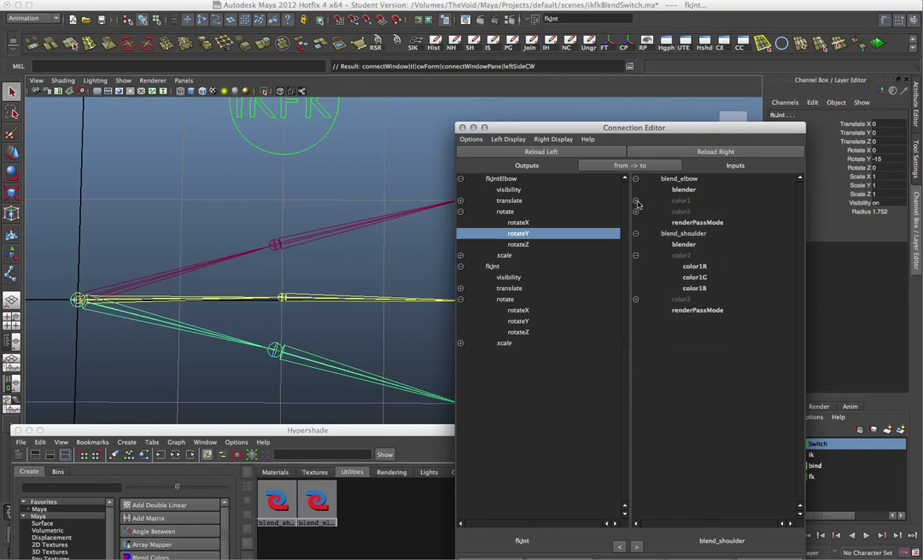
pyautogui.click(637, 213)
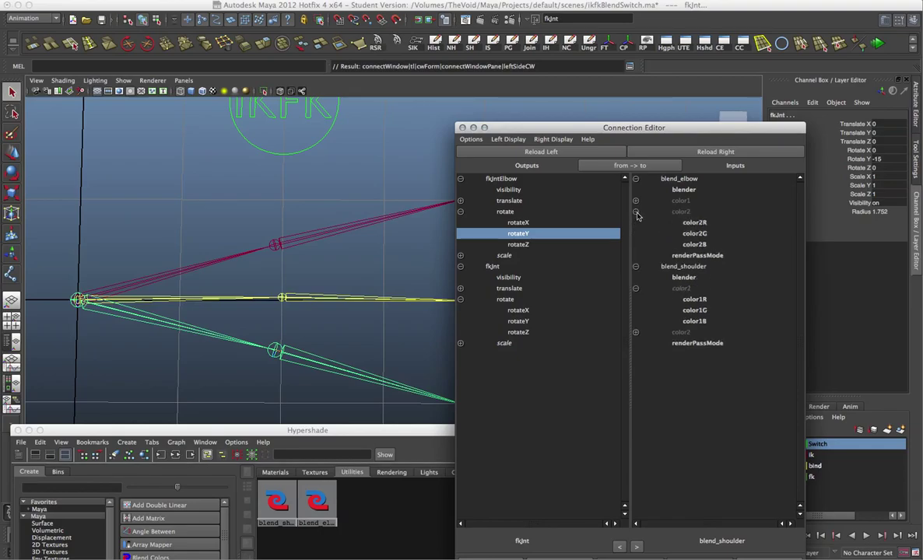
pyautogui.click(696, 234)
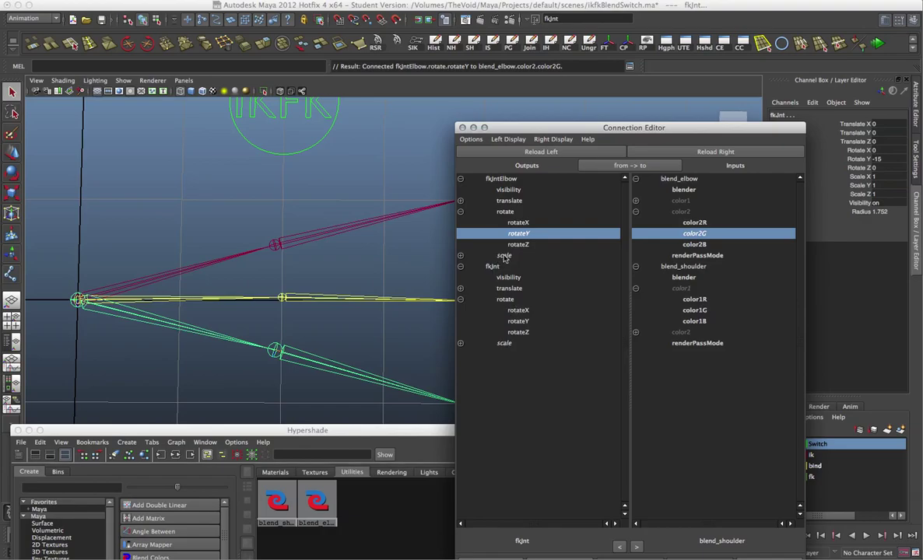
# Connect fkJnt's rotate output to the color2 input of blend_shoulder.
pyautogui.click(507, 301)
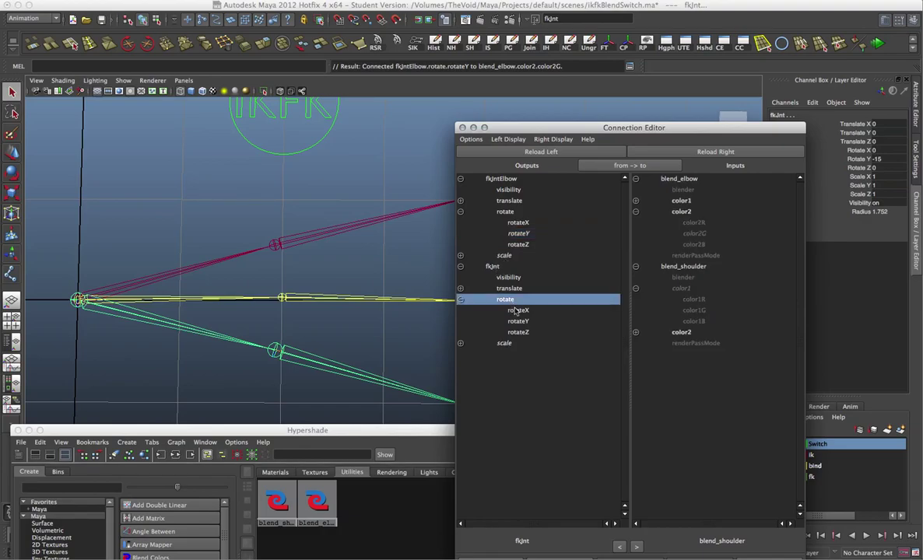
pyautogui.click(636, 288)
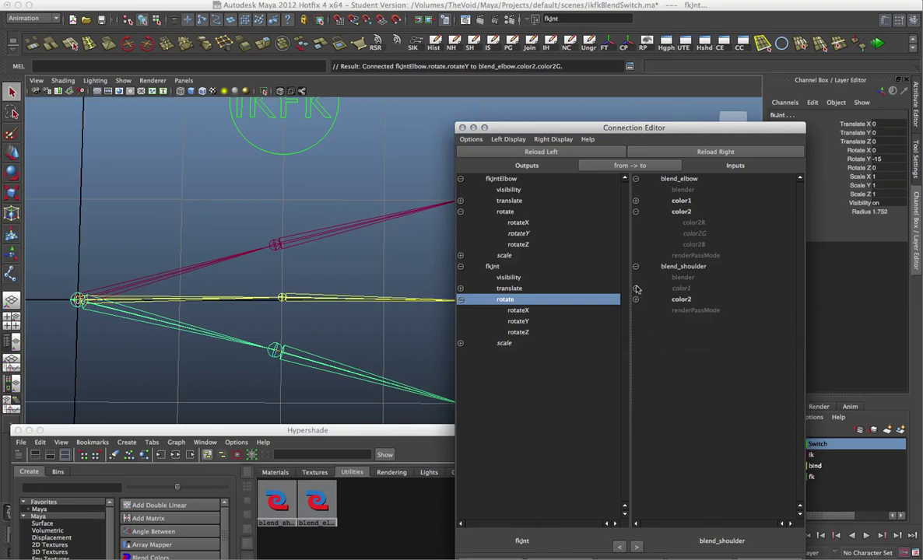
pyautogui.click(679, 300)
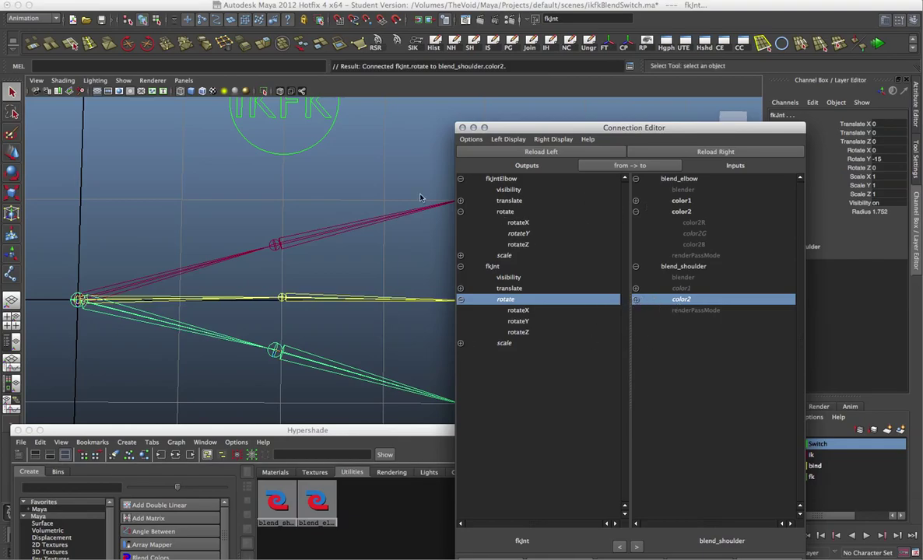
# Try rotating ikJntShoulder to 30 degrees about its Y axis, and undo the rotation.
pyautogui.click(162, 279)
pyautogui.moveTo(526, 132); pyautogui.dragTo(562, 266)
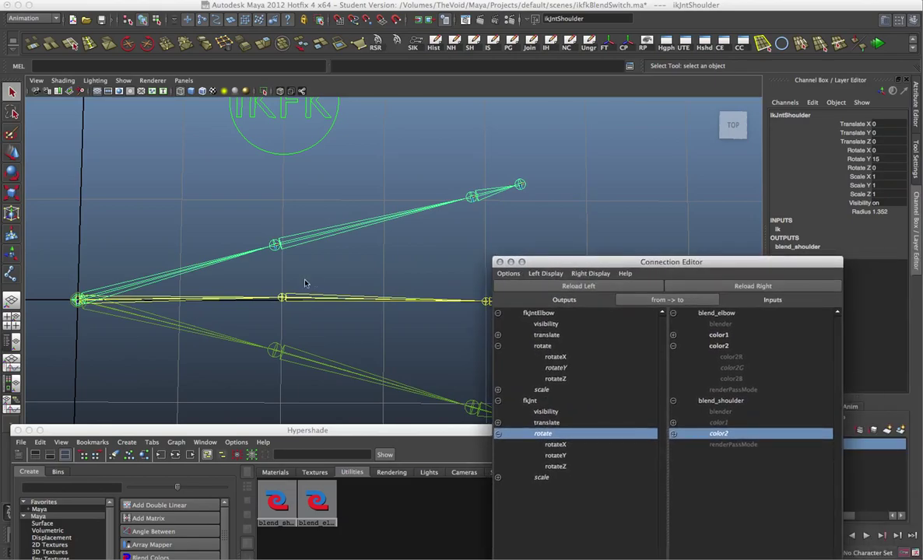
pyautogui.press('e')
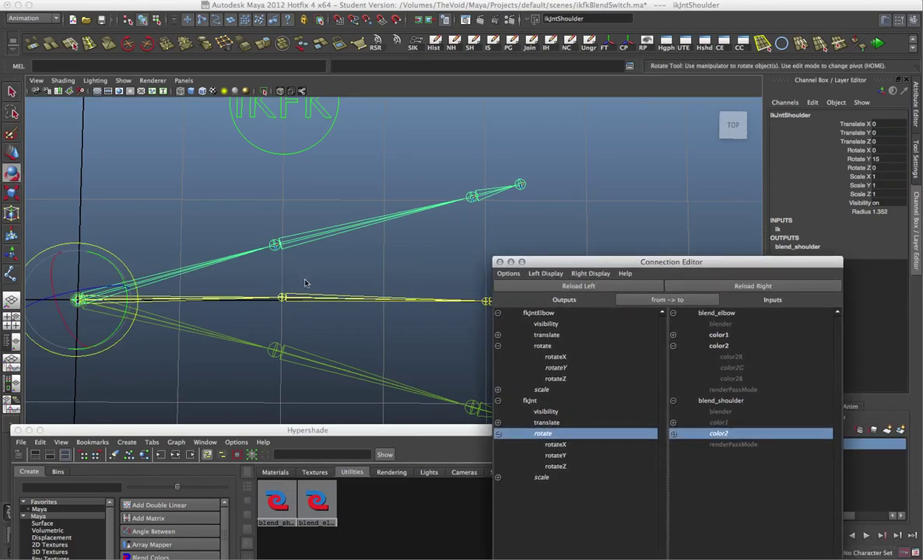
pyautogui.moveTo(120, 286)
pyautogui.mouseDown()
pyautogui.moveTo(127, 272)
pyautogui.moveTo(137, 305)
pyautogui.moveTo(125, 271)
pyautogui.mouseUp()
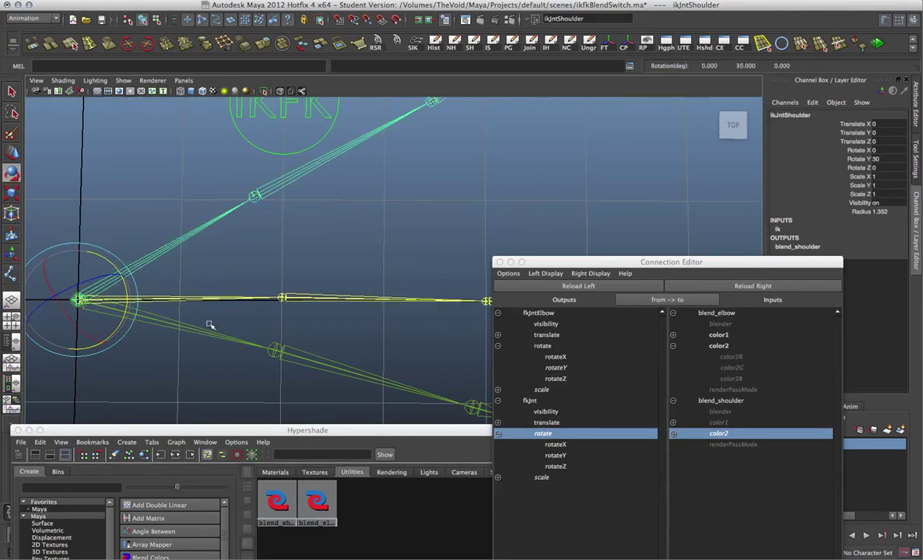
pyautogui.press('z')
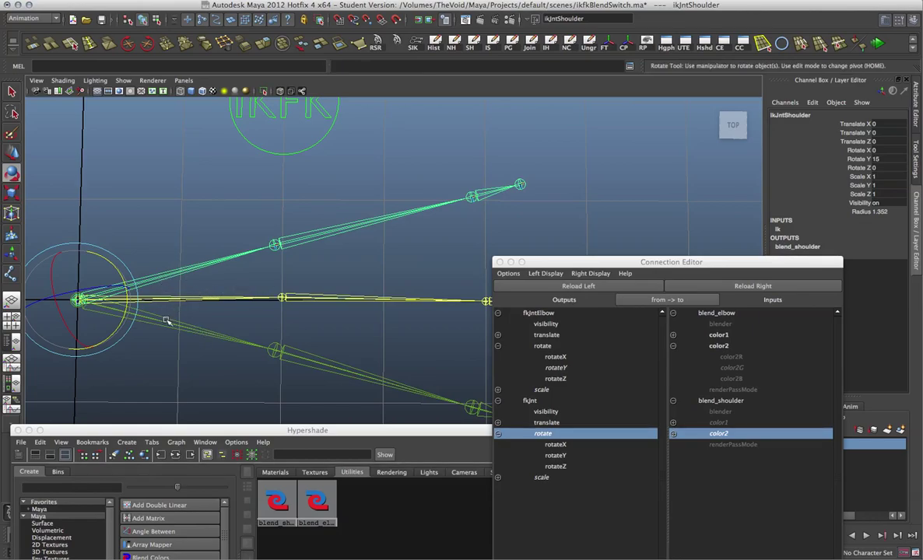
# Load bindJntElbow and bindJnt opposite the blend nodes in the Connection Editor and reverse the connection direction so the joints receive inputs.
pyautogui.click(207, 298)
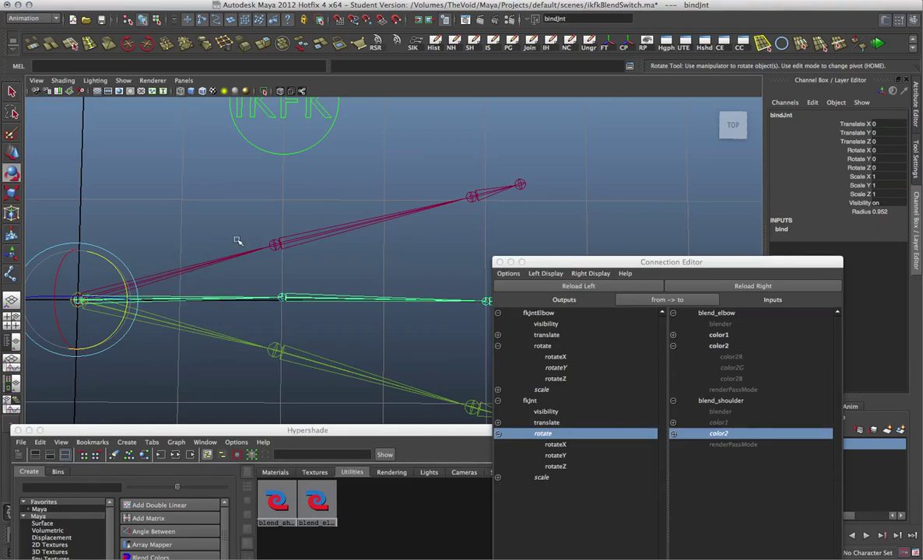
pyautogui.moveTo(368, 431); pyautogui.dragTo(388, 369)
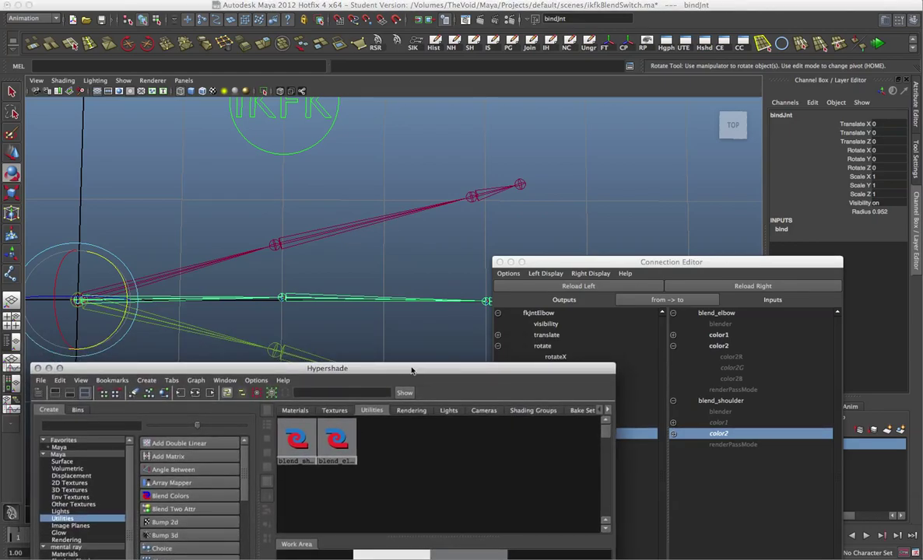
pyautogui.moveTo(693, 266); pyautogui.dragTo(653, 106)
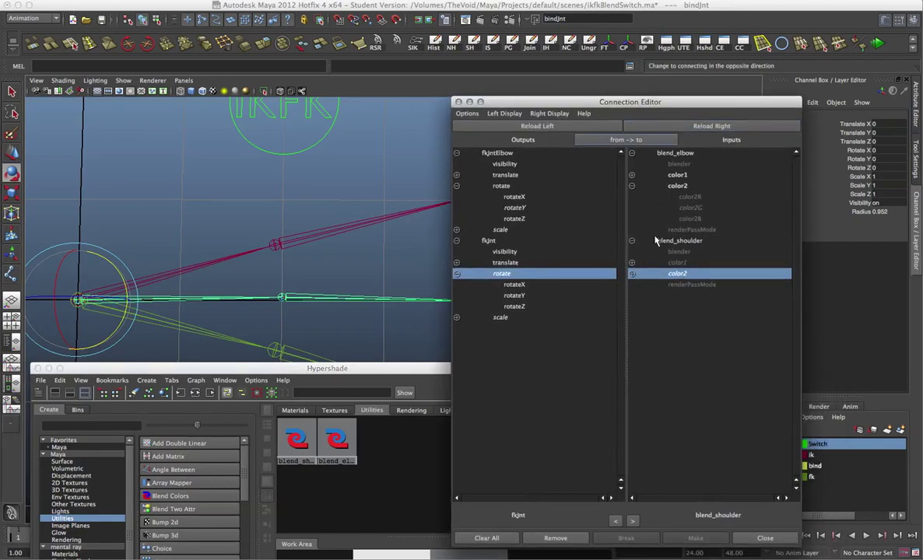
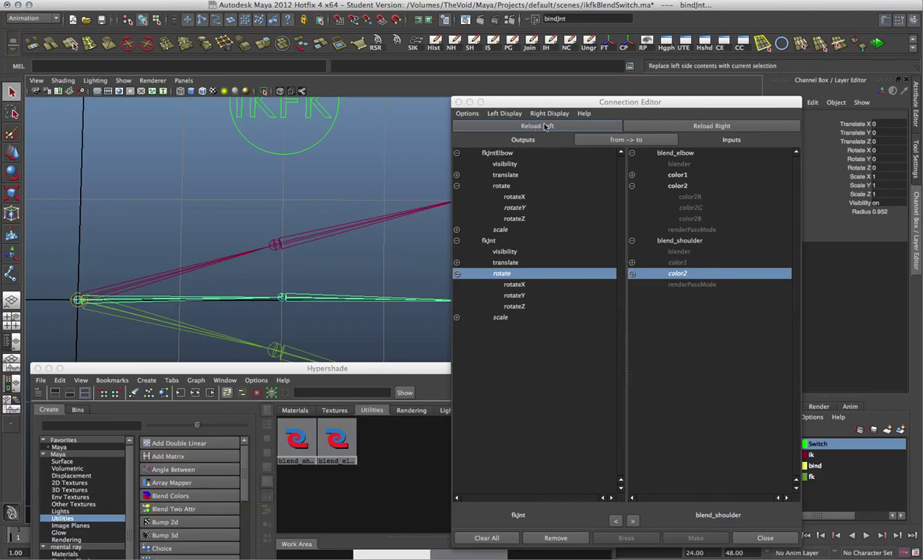
pyautogui.click(538, 126)
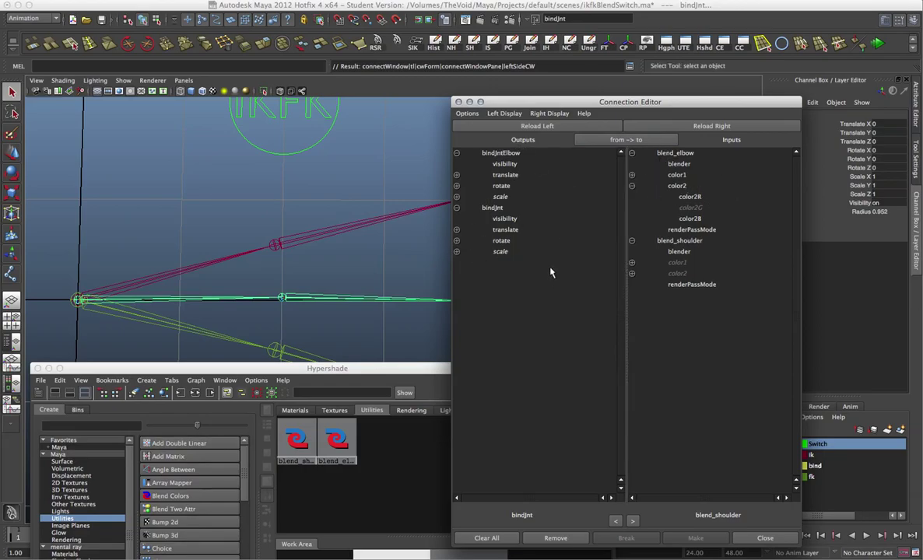
pyautogui.click(628, 141)
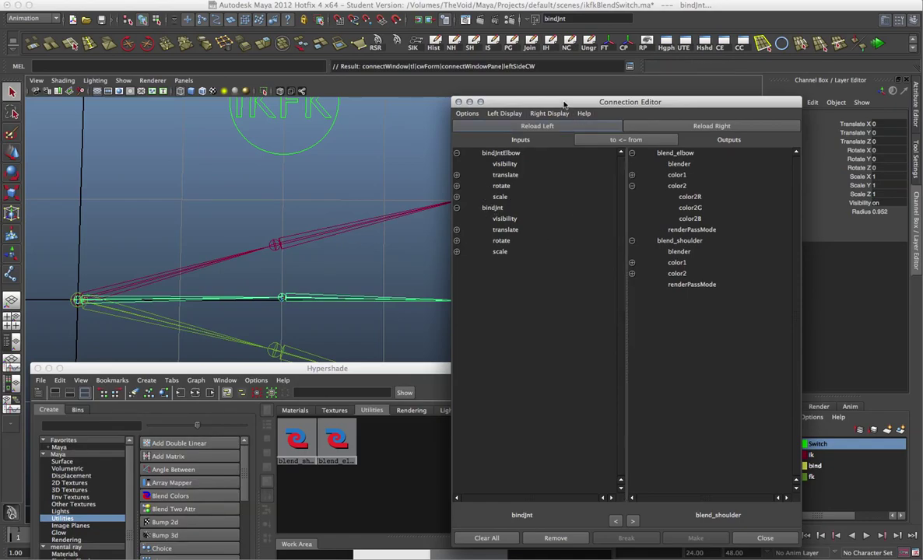
# Set the Connection Editor to show only outputs, including non-keyable attributes, for blend_elbow and blend_shoulder.
pyautogui.moveTo(525, 100); pyautogui.dragTo(517, 17)
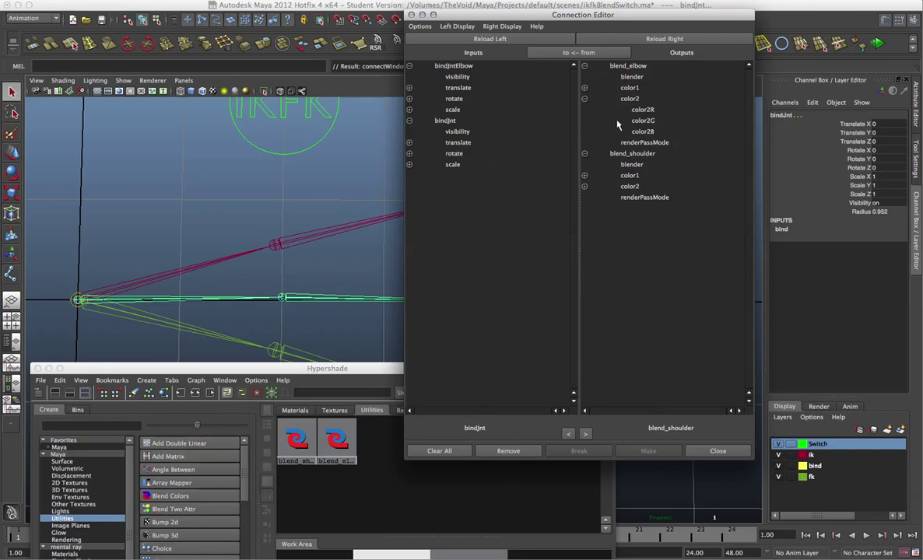
pyautogui.moveTo(579, 98); pyautogui.dragTo(580, 98)
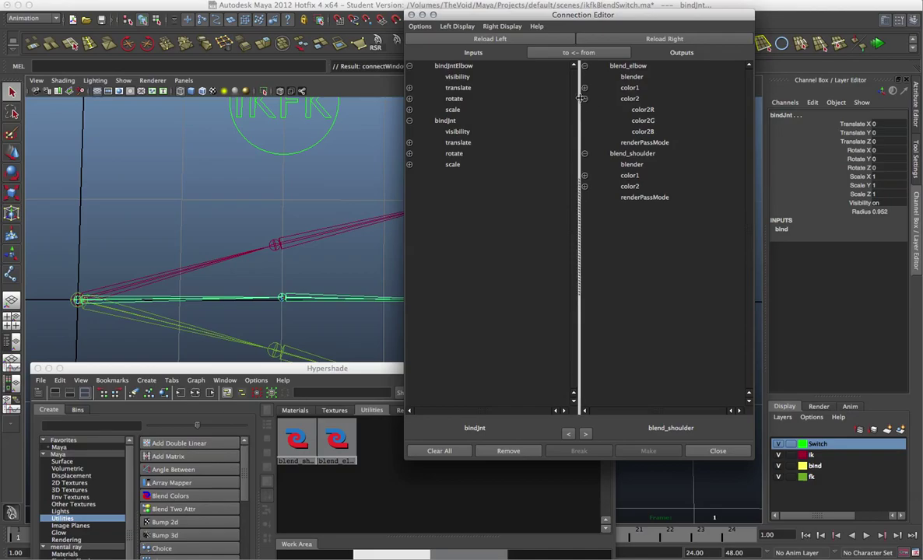
pyautogui.click(585, 98)
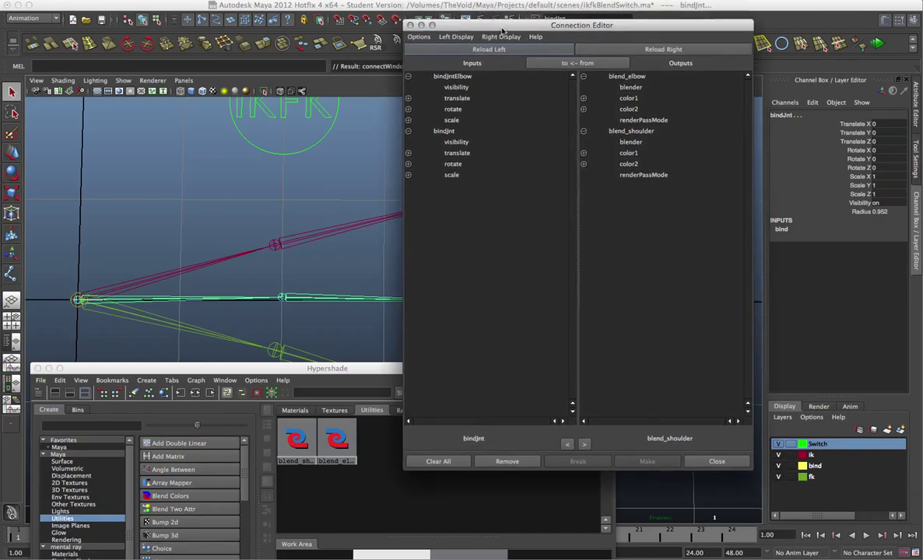
pyautogui.click(500, 37)
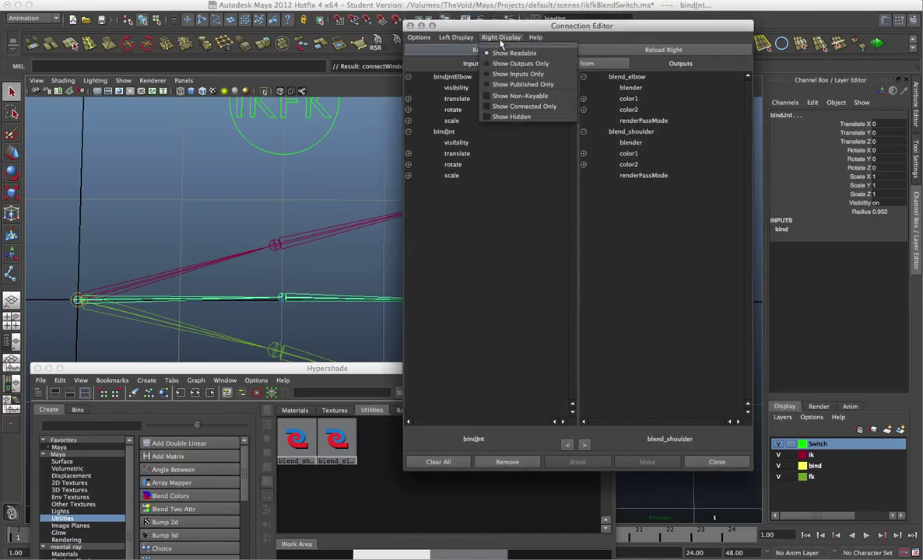
pyautogui.click(514, 64)
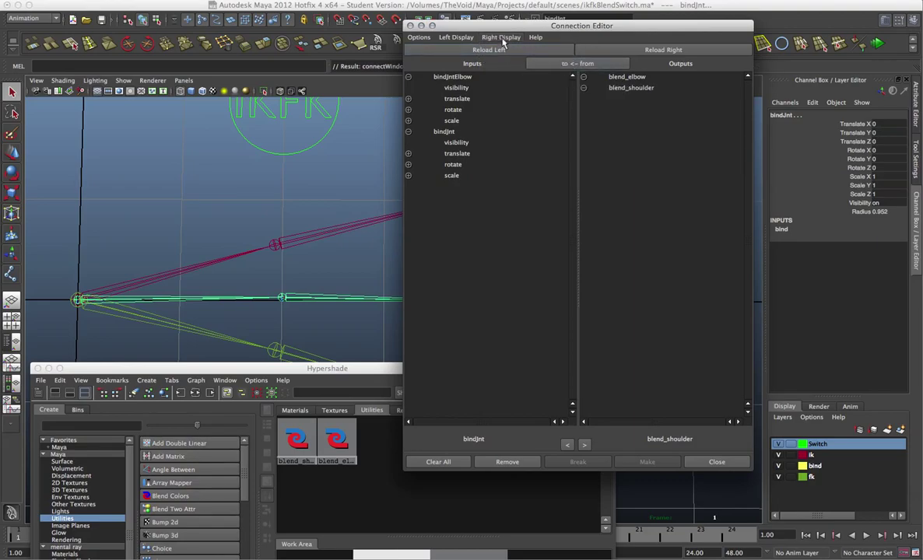
pyautogui.click(501, 38)
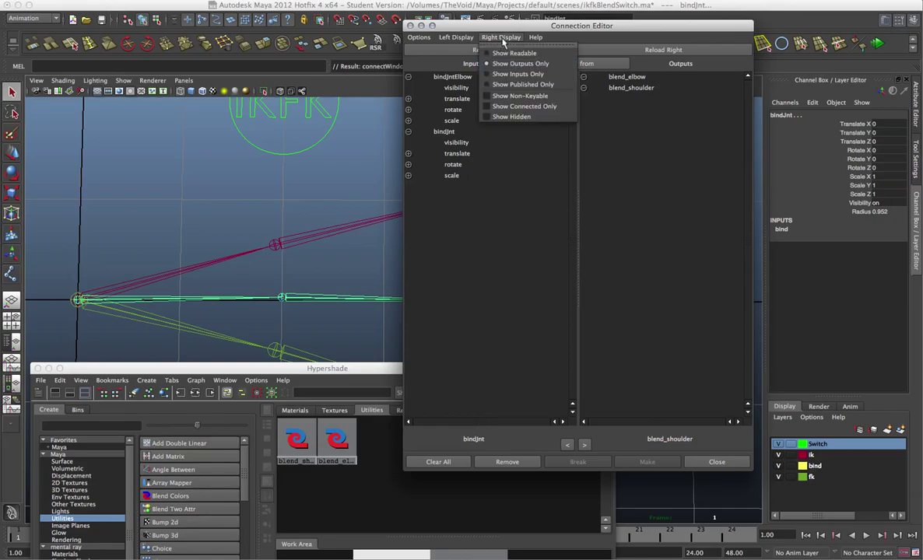
pyautogui.click(517, 96)
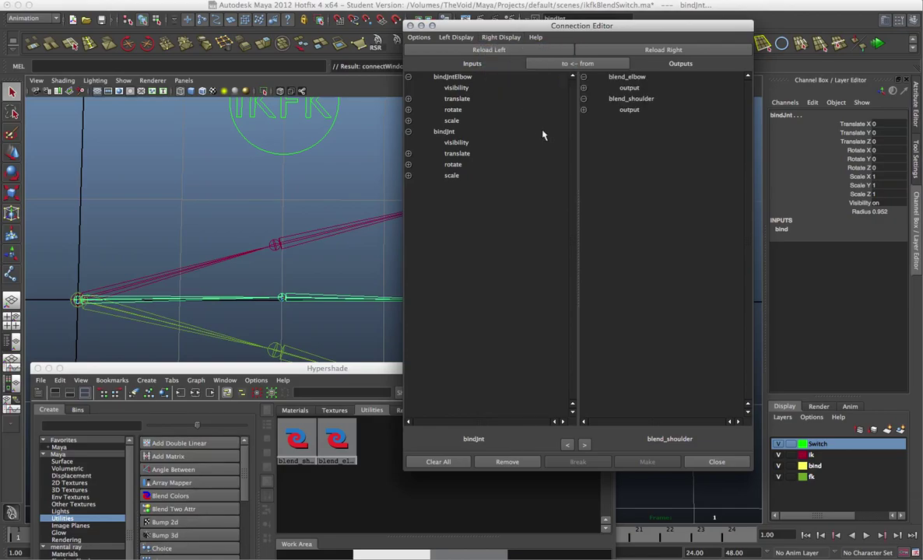
# Connect blend_elbow's outputG to the rotateY input of bindJntElbow.
pyautogui.click(583, 109)
pyautogui.click(583, 88)
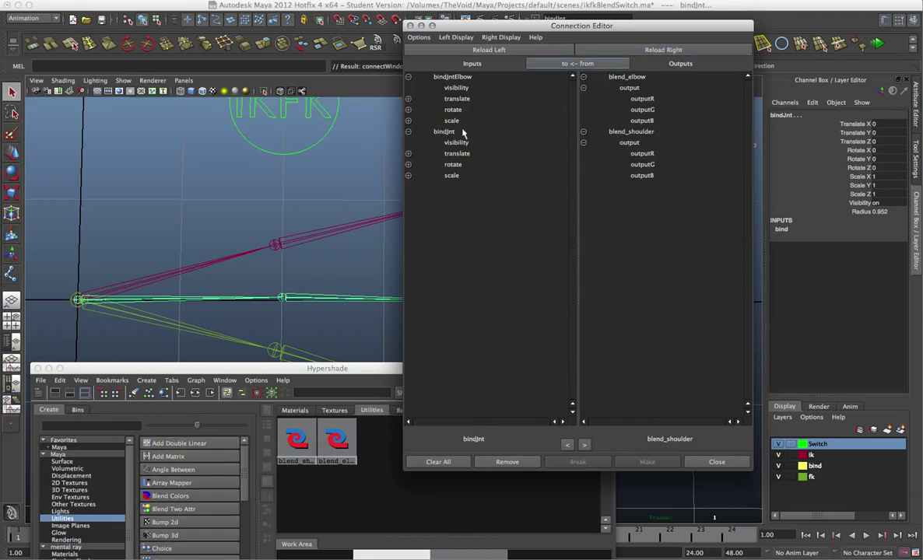
pyautogui.click(643, 111)
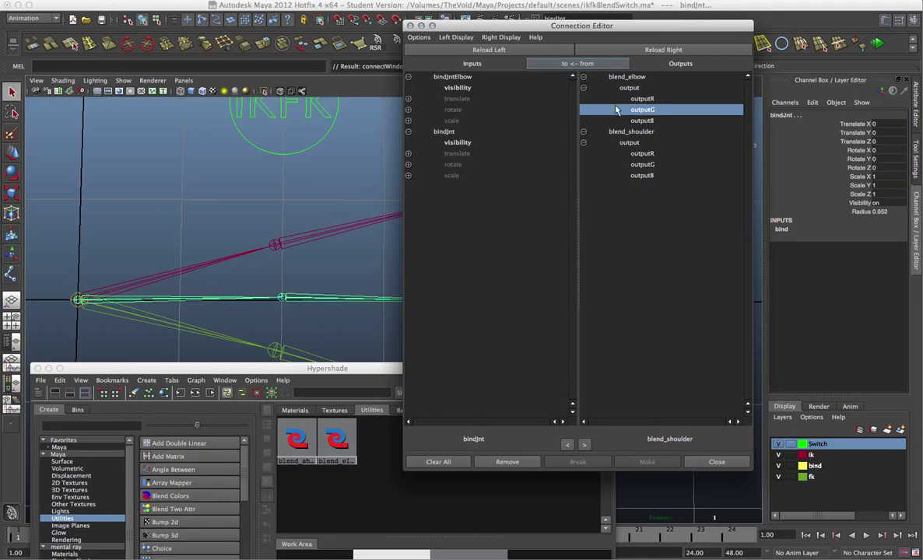
pyautogui.click(408, 110)
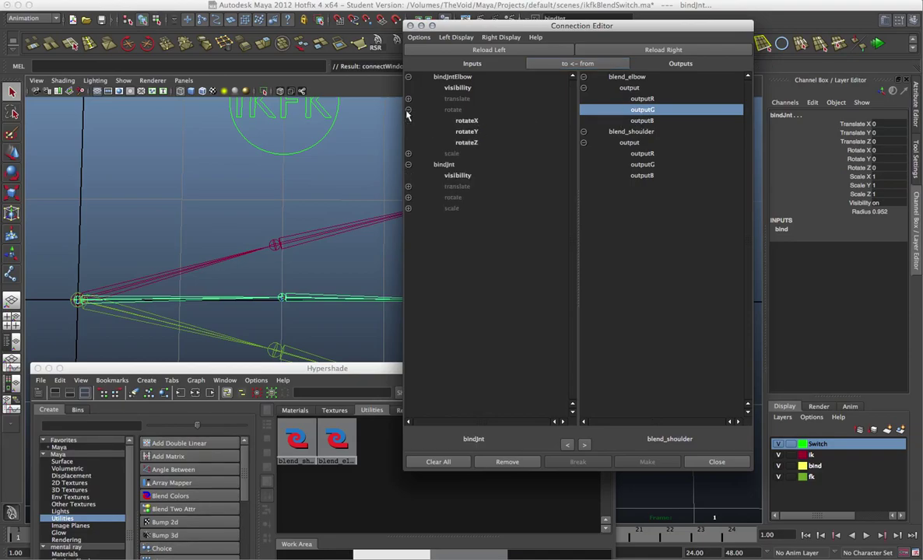
pyautogui.click(468, 135)
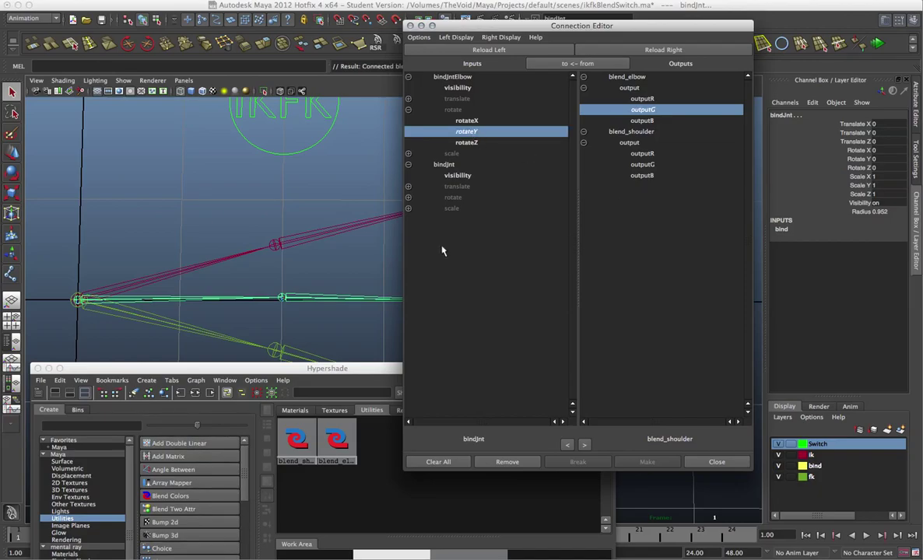
# Connect blend_shoulder's output to the rotate input of bindJnt and clear the windows away from the arm joints.
pyautogui.click(630, 144)
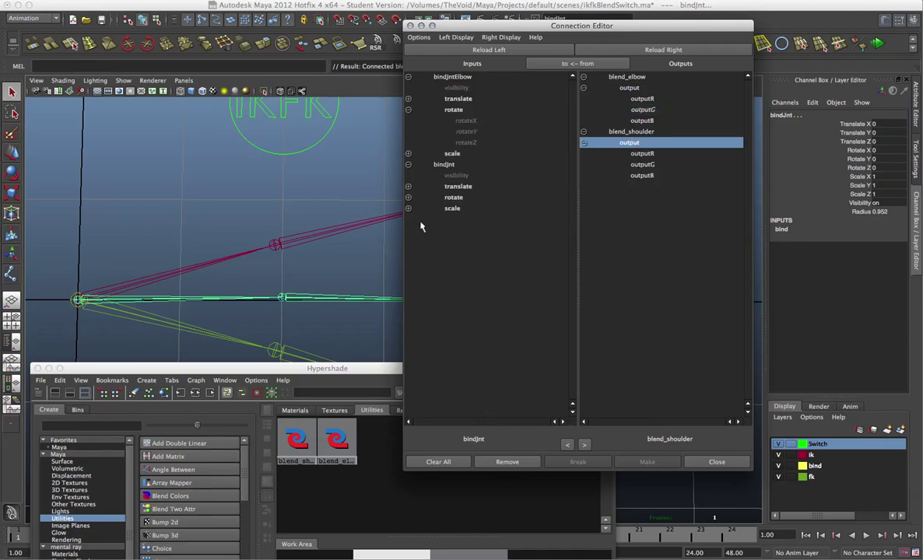
pyautogui.click(454, 198)
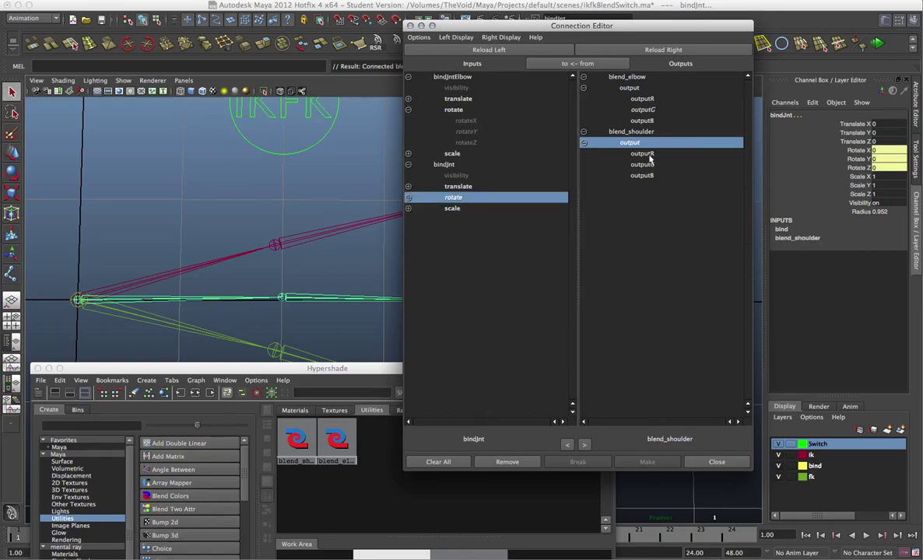
pyautogui.moveTo(456, 27); pyautogui.dragTo(589, 201)
pyautogui.scroll(-2, 423, 244)
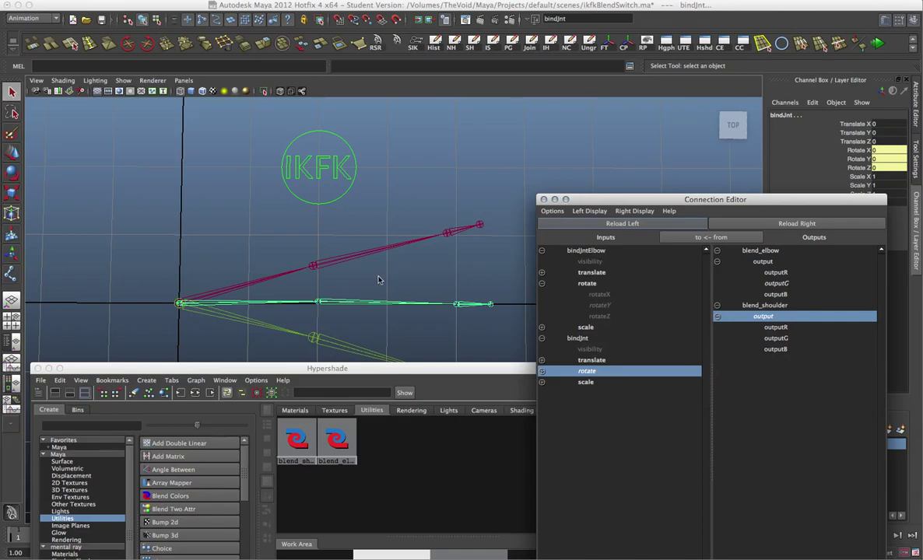
pyautogui.moveTo(378, 368); pyautogui.dragTo(382, 418)
pyautogui.moveTo(614, 200); pyautogui.dragTo(620, 284)
pyautogui.scroll(3, 380, 278)
pyautogui.scroll(-2, 361, 268)
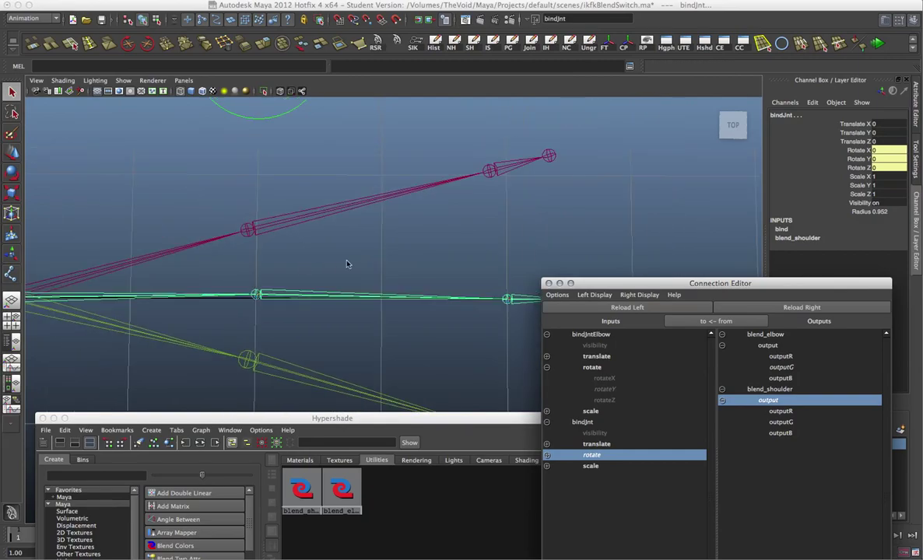
pyautogui.scroll(-2, 344, 254)
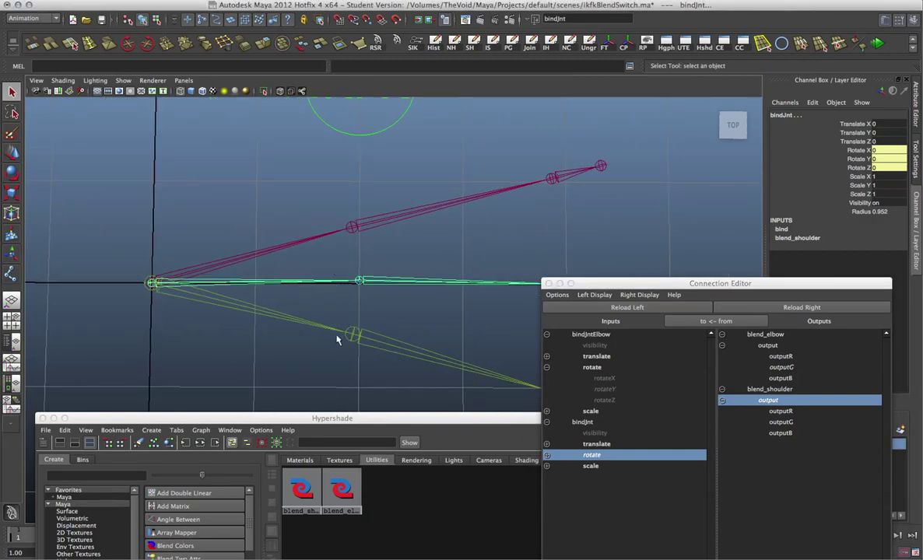
# Select fkJnt and examine its Y rotation against the positions of the IK and bind joint chains.
pyautogui.click(383, 344)
pyautogui.scroll(-2, 325, 335)
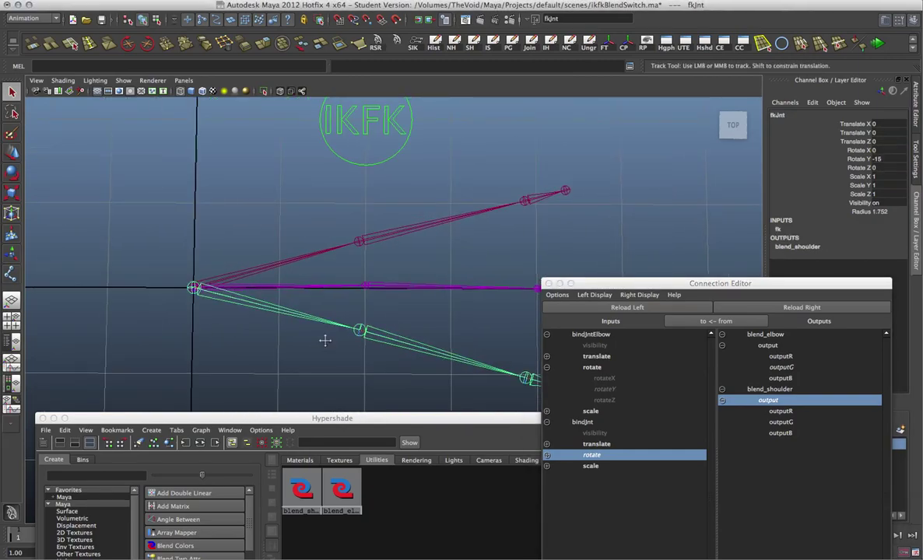
pyautogui.keyDown('alt'); pyautogui.moveTo(325, 336); pyautogui.dragTo(354, 307, button='middle'); pyautogui.keyUp('alt')
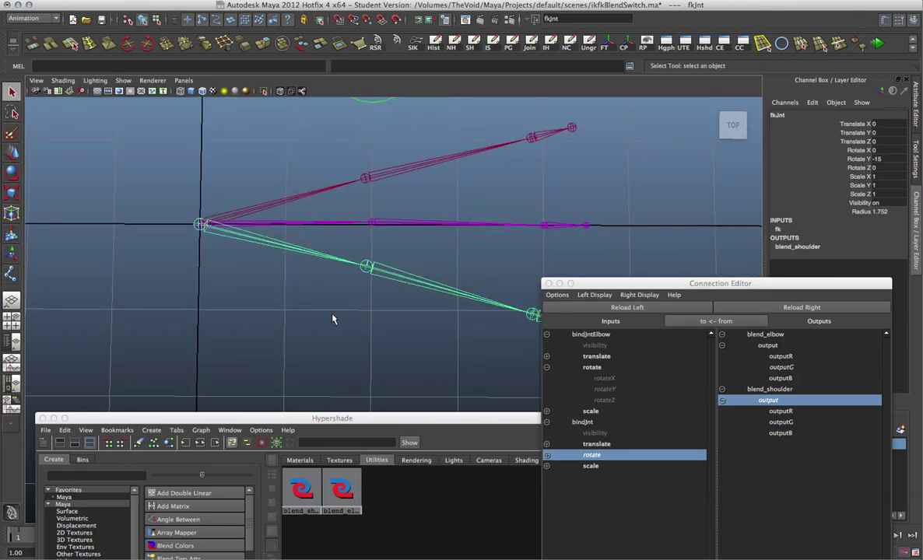
pyautogui.click(300, 305)
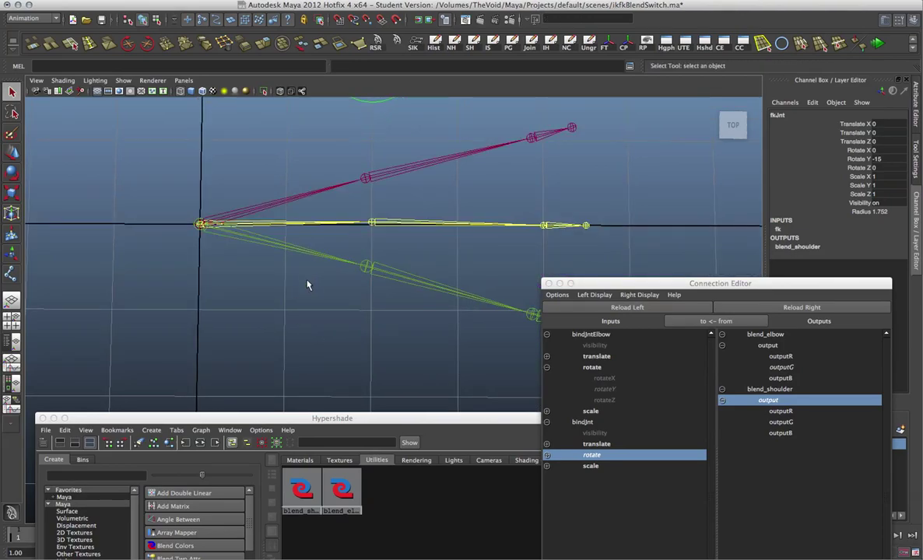
pyautogui.click(275, 245)
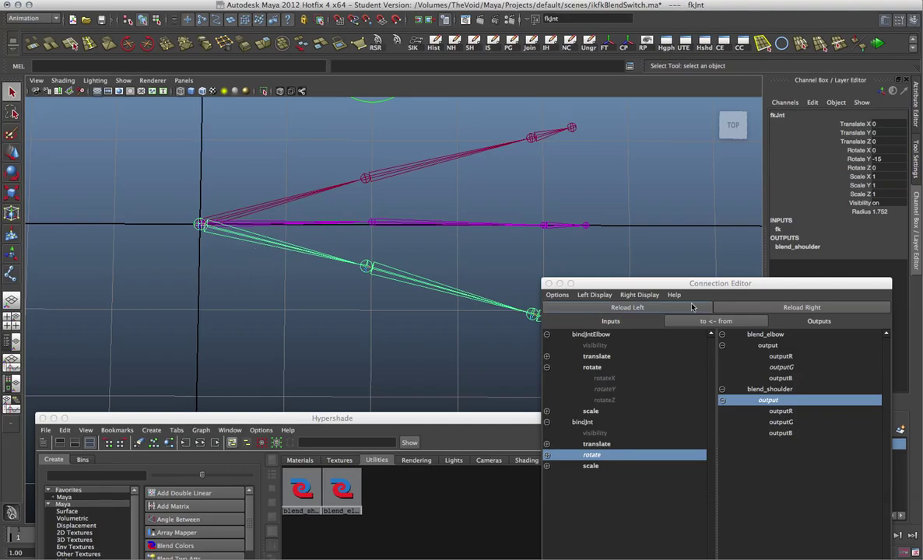
pyautogui.moveTo(771, 285); pyautogui.dragTo(672, 296)
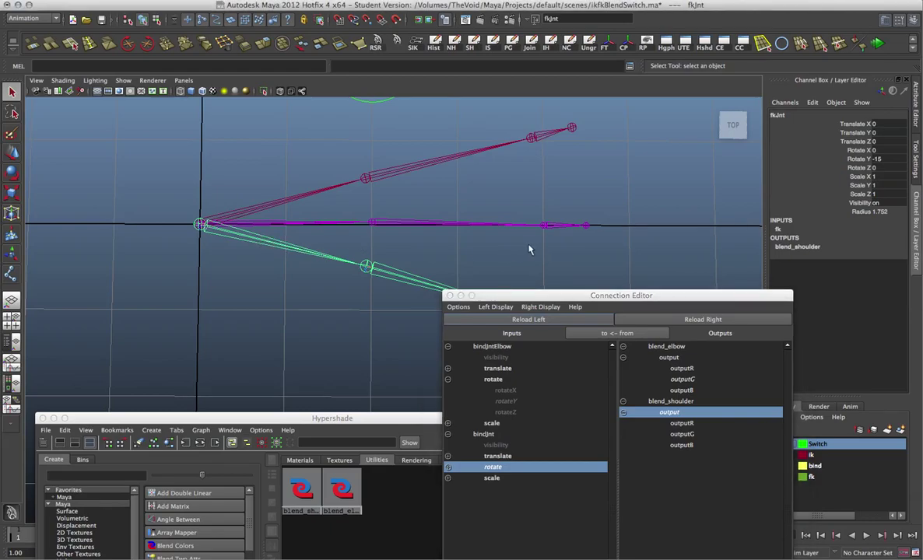
pyautogui.press('e')
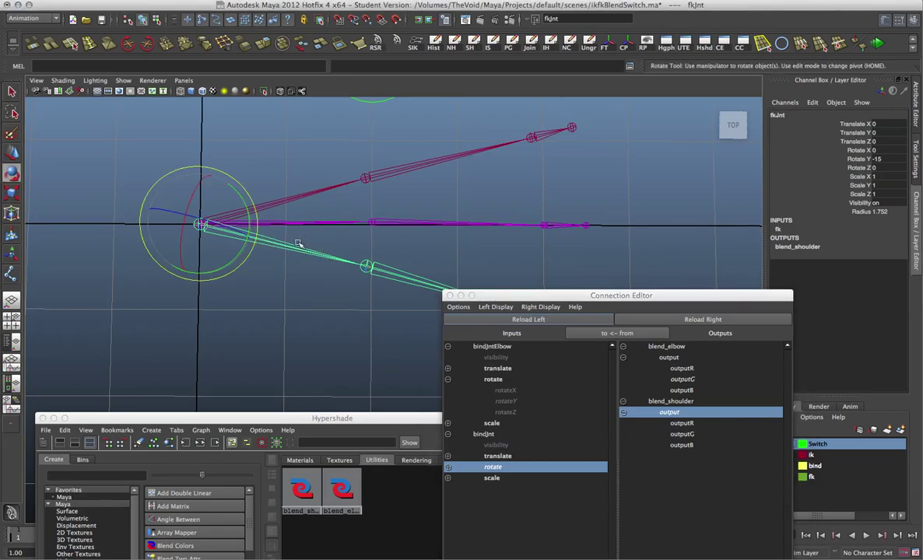
pyautogui.moveTo(231, 263)
pyautogui.mouseDown()
pyautogui.moveTo(221, 268)
pyautogui.moveTo(239, 257)
pyautogui.moveTo(204, 268)
pyautogui.moveTo(233, 235)
pyautogui.moveTo(184, 257)
pyautogui.moveTo(241, 251)
pyautogui.moveTo(232, 231)
pyautogui.moveTo(209, 260)
pyautogui.moveTo(224, 253)
pyautogui.mouseUp()
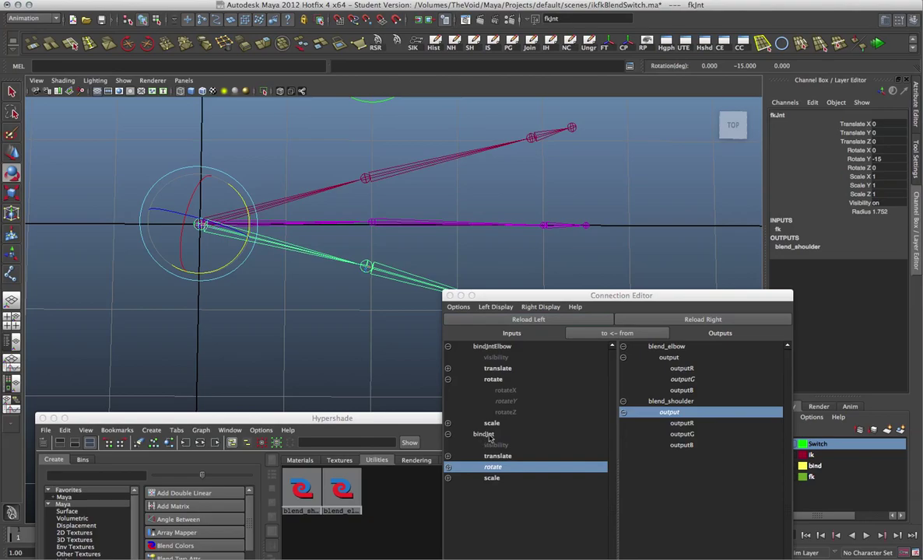
# Show the Blender attribute of blend_shoulder in the Attribute Editor.
pyautogui.click(300, 488)
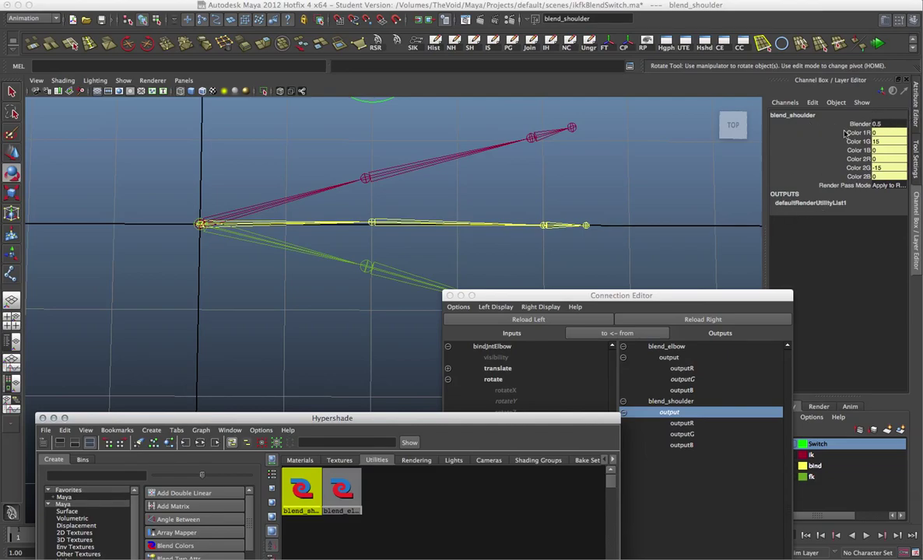
pyautogui.hotkey('ctrl', 'a')
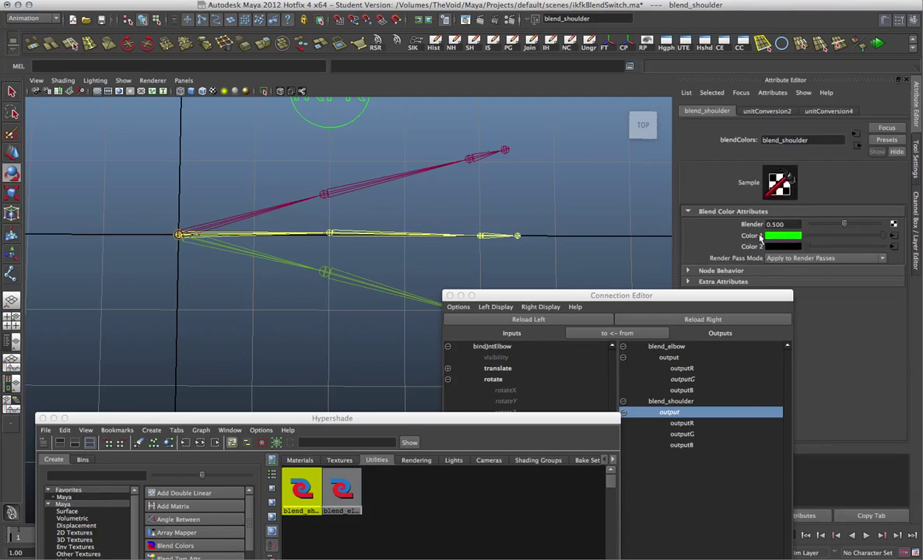
pyautogui.press('Tab')
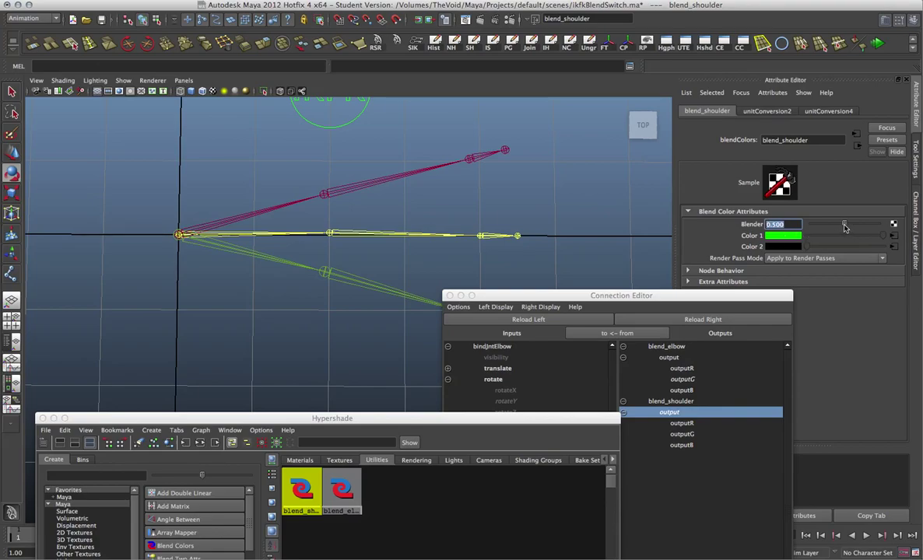
# Test blend_shoulder's Blender by sweeping it between 0 and 1 to move the bind joints between the FK and IK chains.
pyautogui.moveTo(845, 226); pyautogui.dragTo(796, 225)
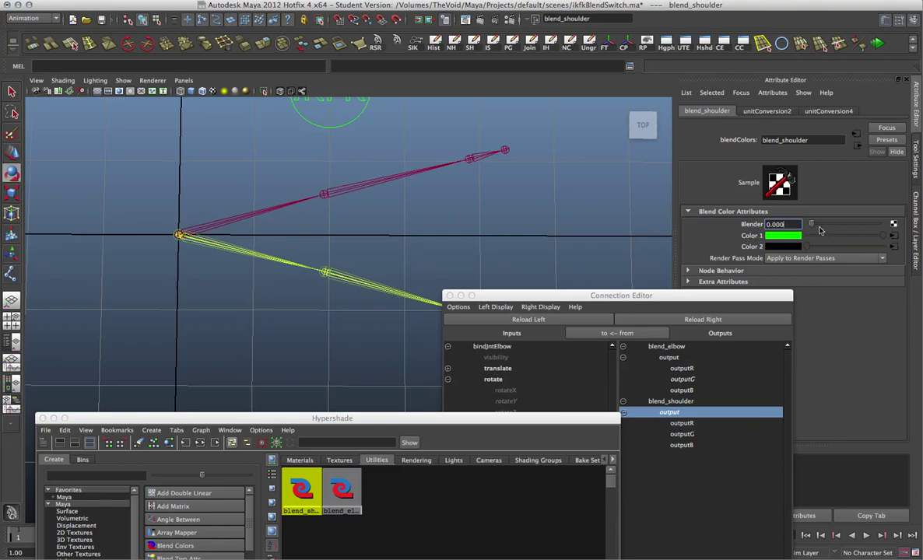
pyautogui.moveTo(814, 226); pyautogui.dragTo(892, 227)
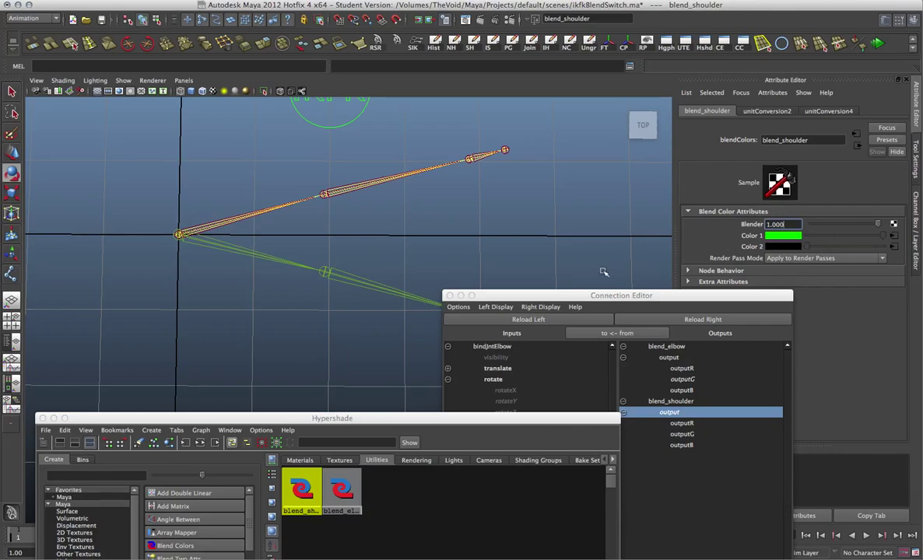
pyautogui.moveTo(554, 299); pyautogui.dragTo(544, 269)
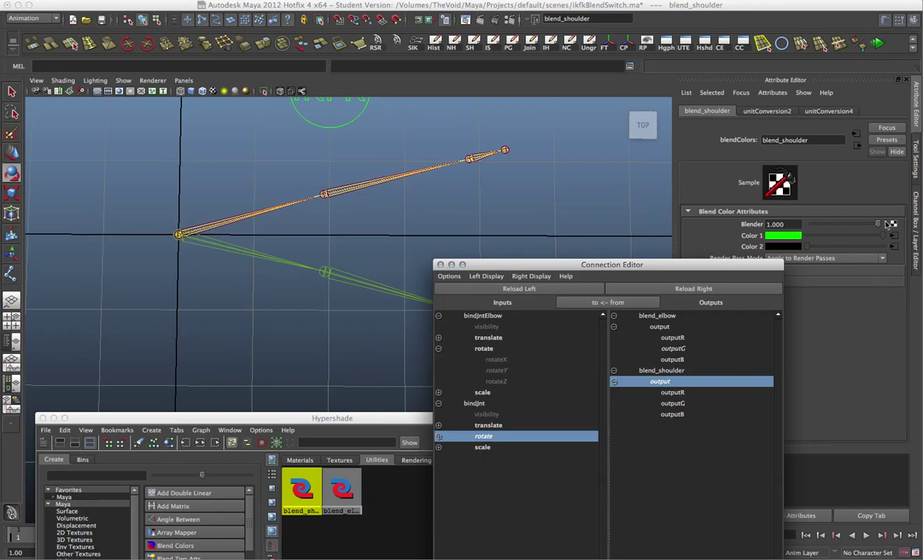
pyautogui.moveTo(891, 224); pyautogui.dragTo(809, 226)
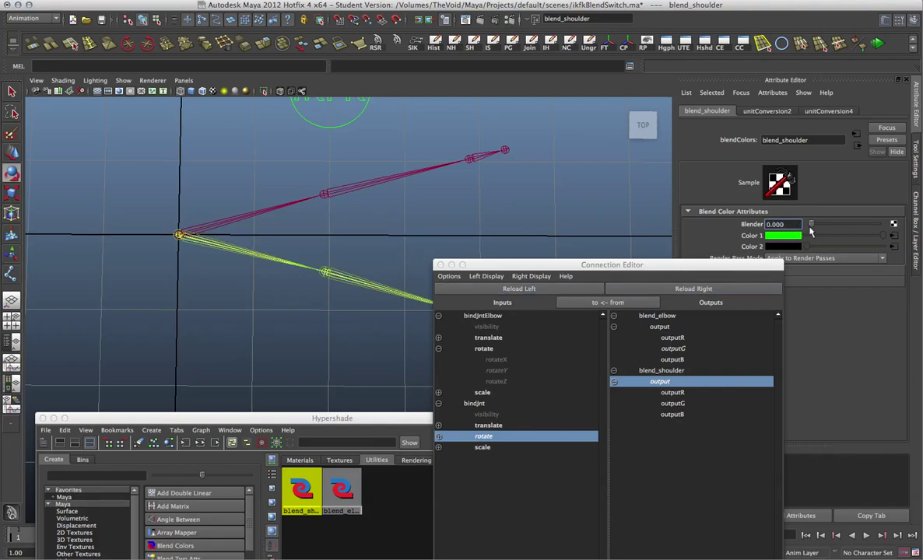
pyautogui.moveTo(820, 228); pyautogui.dragTo(878, 224)
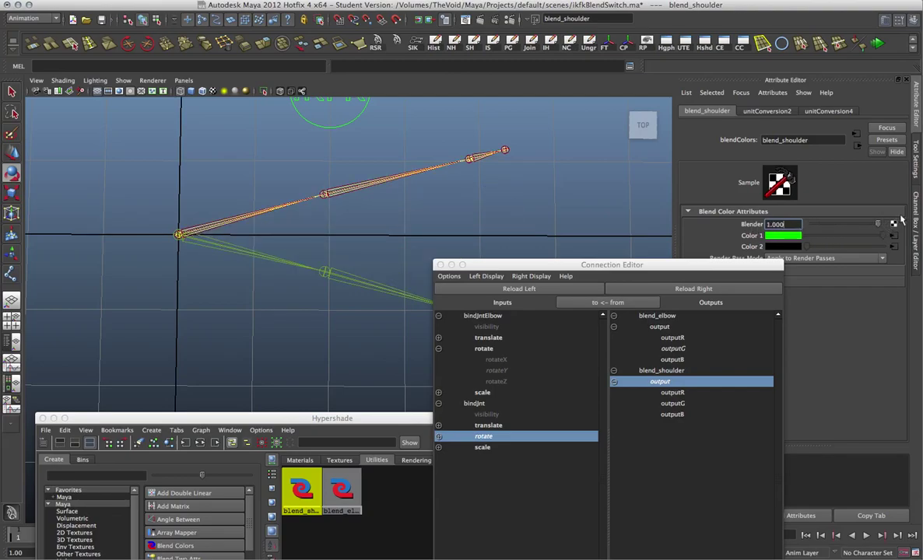
pyautogui.moveTo(881, 223); pyautogui.dragTo(811, 224)
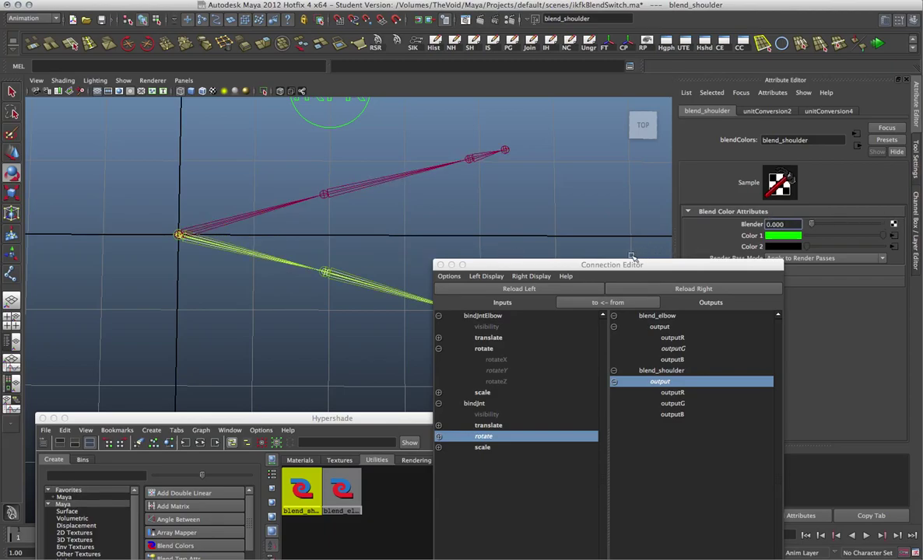
pyautogui.moveTo(532, 265); pyautogui.dragTo(638, 334)
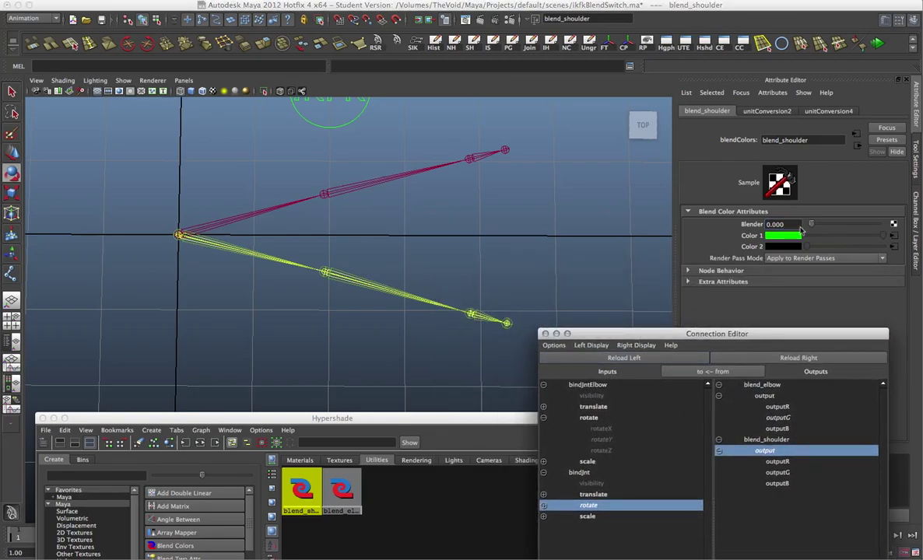
pyautogui.moveTo(812, 226); pyautogui.dragTo(739, 222)
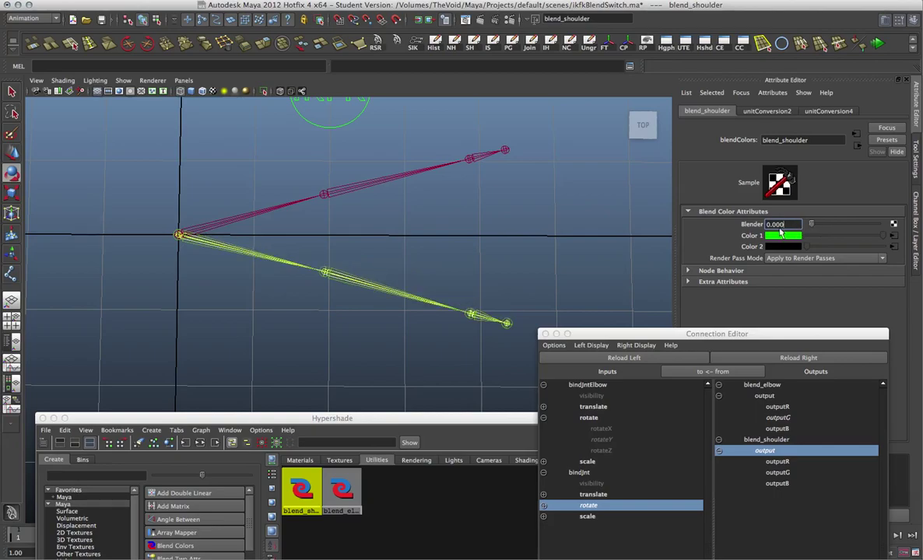
pyautogui.moveTo(811, 226); pyautogui.dragTo(783, 231)
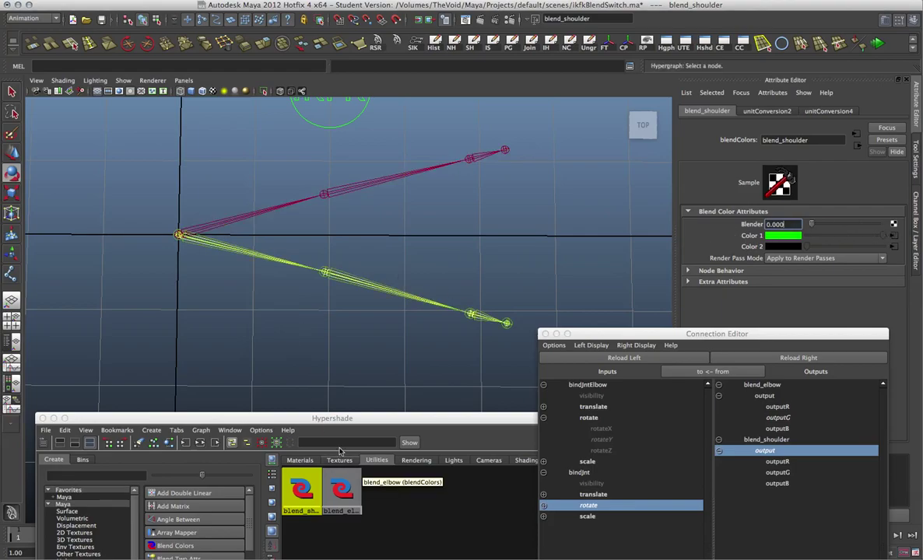
# Set blend_shoulder's Blender to 0.5.
pyautogui.moveTo(348, 420); pyautogui.dragTo(350, 396)
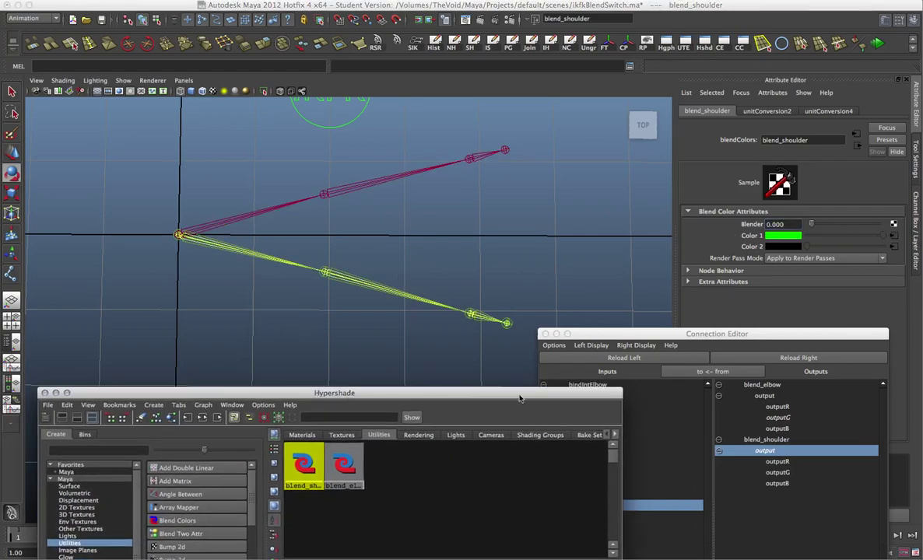
pyautogui.click(793, 225)
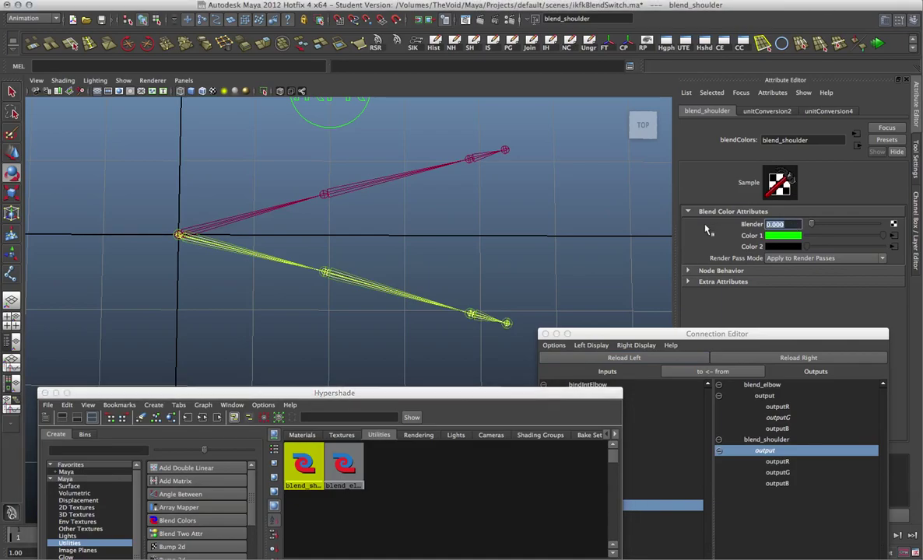
pyautogui.write('.5')
pyautogui.press('Return')
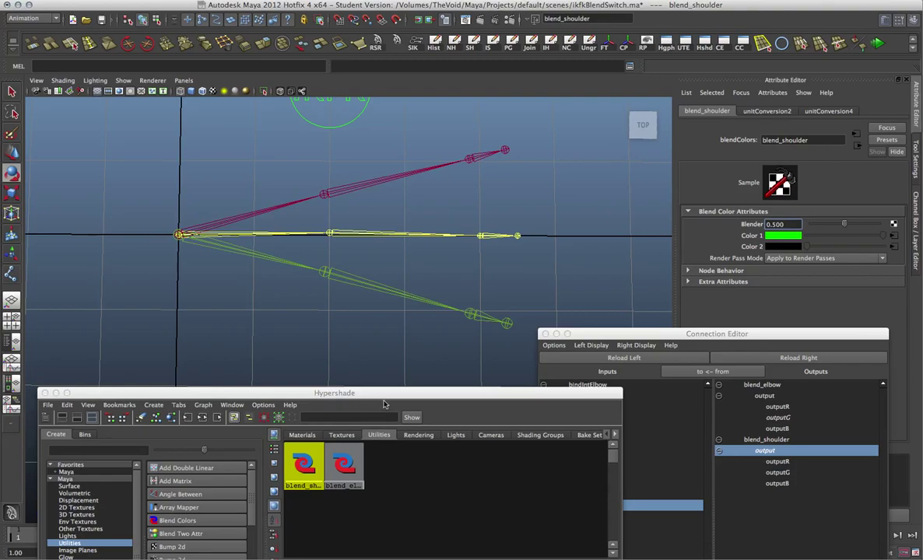
# Load the blend_elbow and blend_shoulder nodes together as Inputs in the Connection Editor.
pyautogui.moveTo(358, 393); pyautogui.dragTo(360, 330)
pyautogui.click(344, 402)
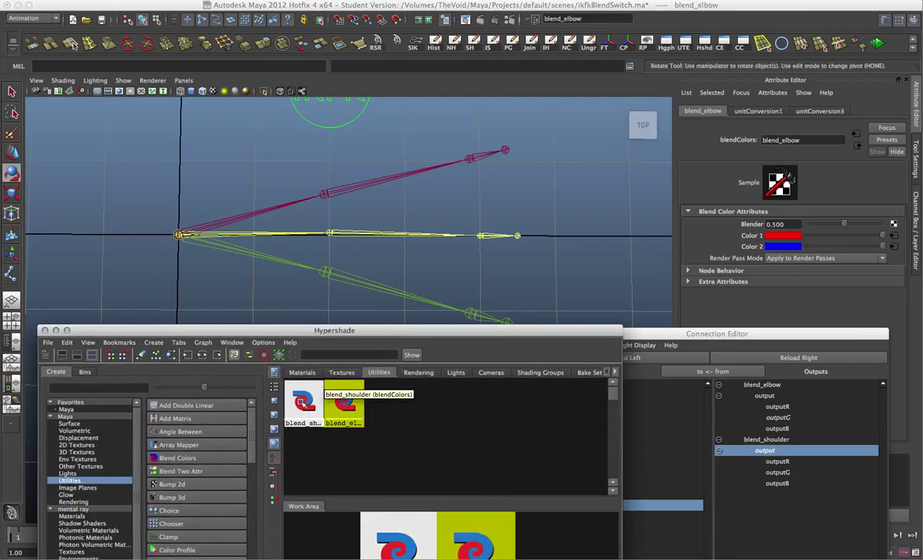
pyautogui.keyDown('shift'); pyautogui.click(304, 402); pyautogui.keyUp('shift')
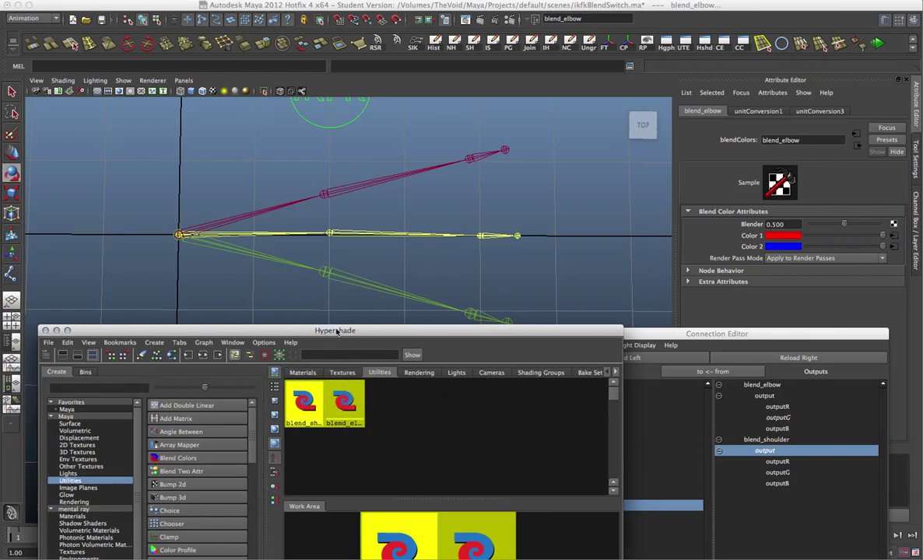
pyautogui.moveTo(372, 330); pyautogui.dragTo(413, 198)
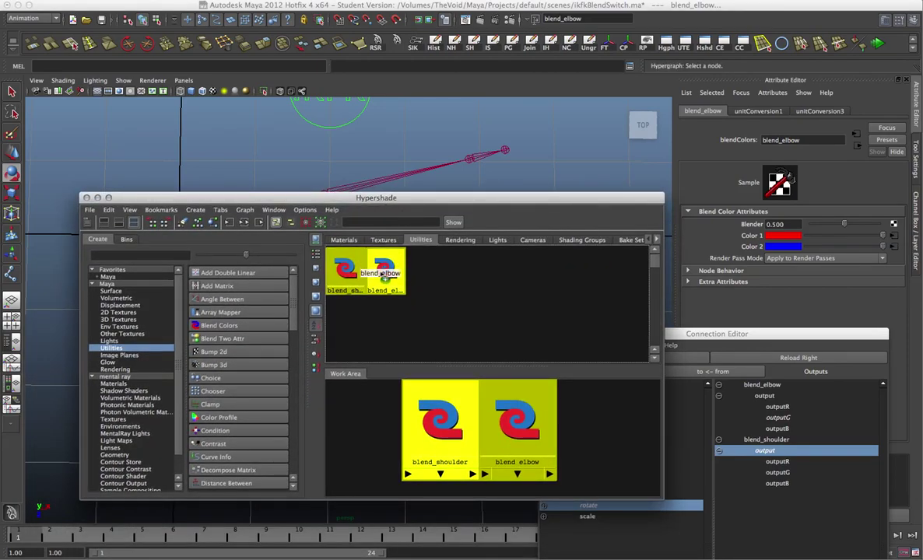
pyautogui.moveTo(385, 270); pyautogui.dragTo(389, 285, button='middle')
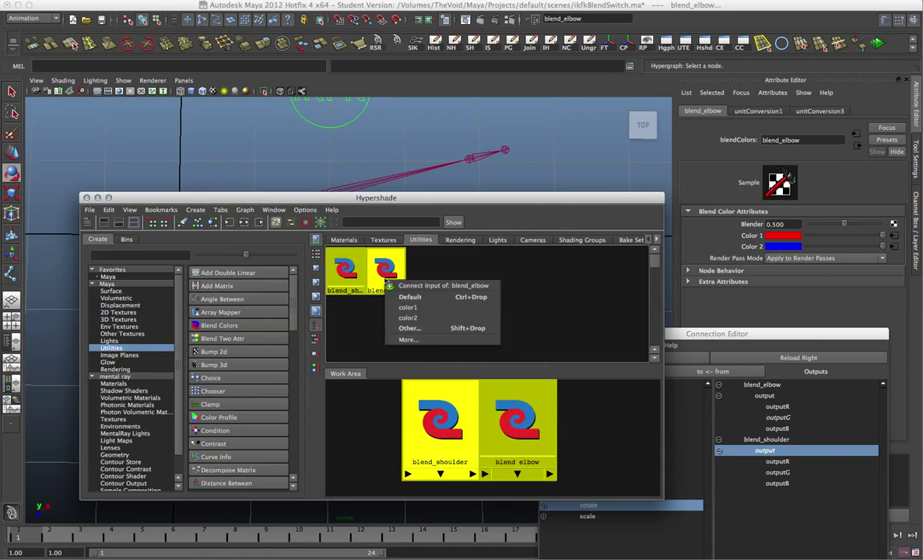
pyautogui.click(409, 327)
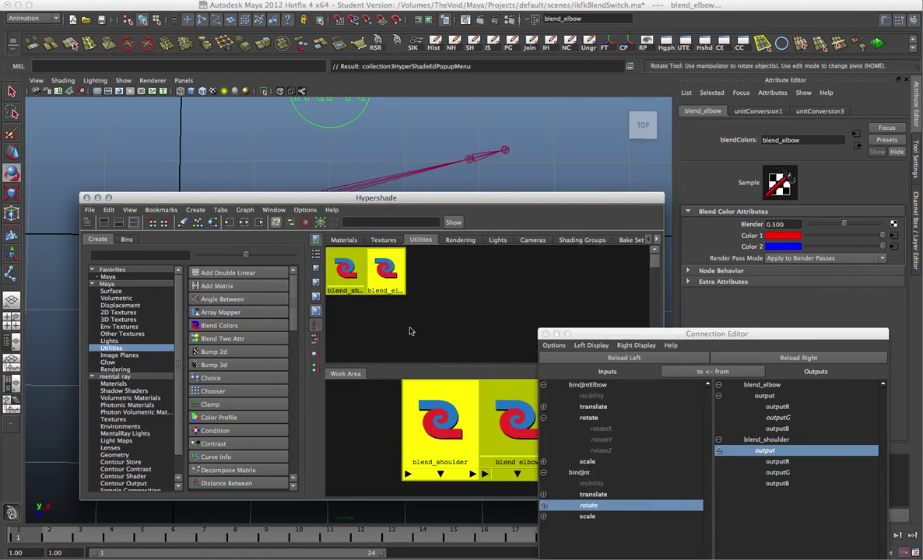
pyautogui.moveTo(715, 335); pyautogui.dragTo(425, 107)
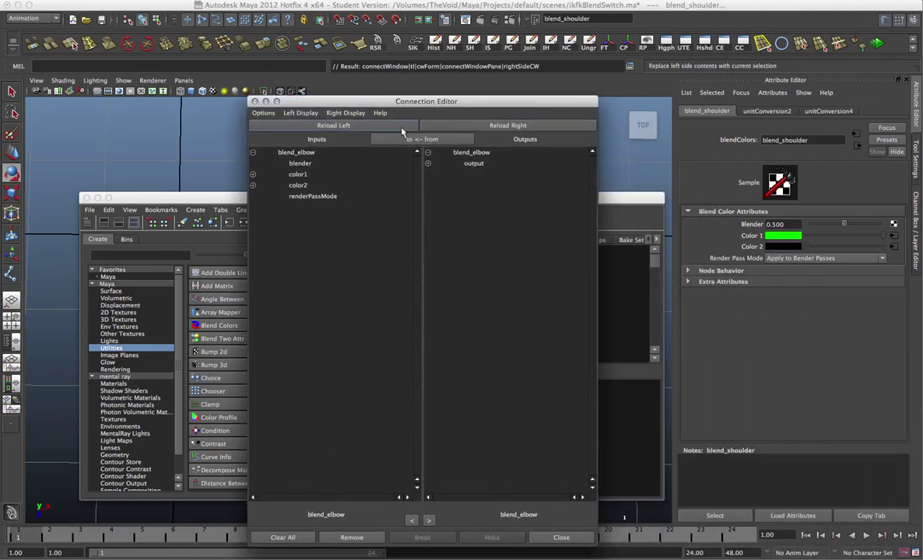
pyautogui.moveTo(383, 102); pyautogui.dragTo(514, 118)
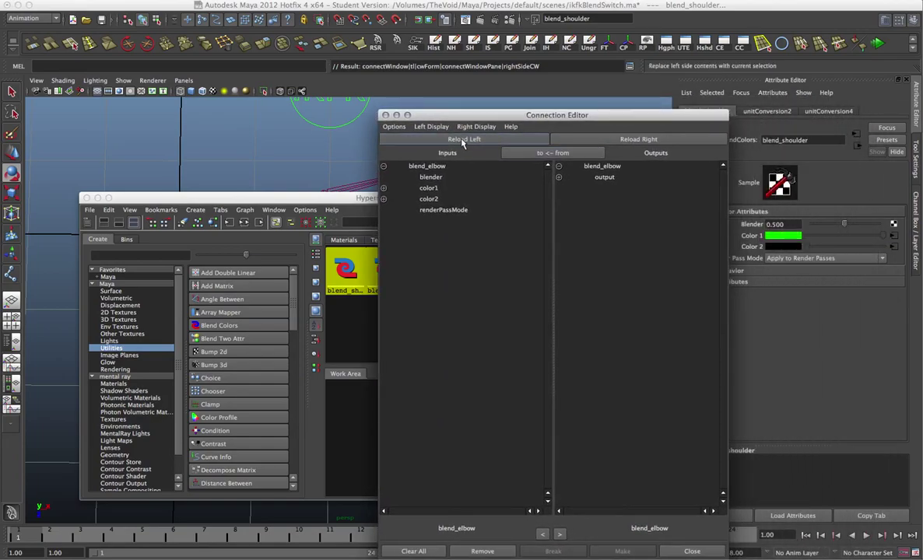
pyautogui.click(433, 140)
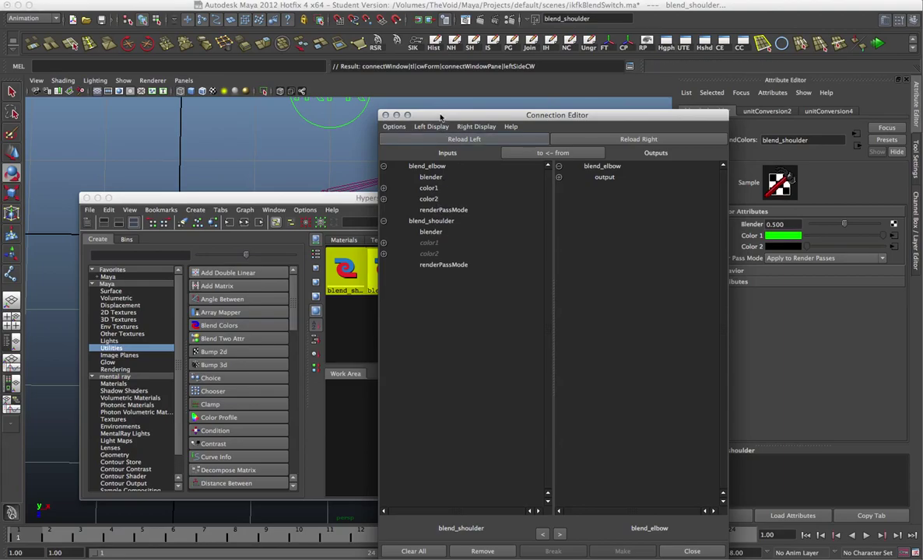
# Select the IKFK control curve above the arm and show its keyable channels.
pyautogui.moveTo(409, 114); pyautogui.dragTo(362, 188)
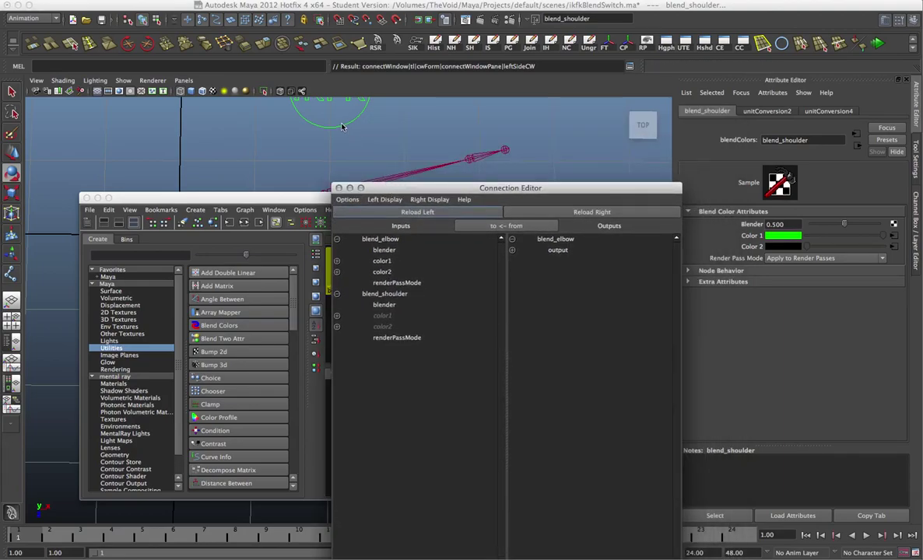
pyautogui.keyDown('alt'); pyautogui.moveTo(278, 143); pyautogui.dragTo(271, 204, button='middle'); pyautogui.keyUp('alt')
pyautogui.moveTo(271, 204); pyautogui.dragTo(195, 311)
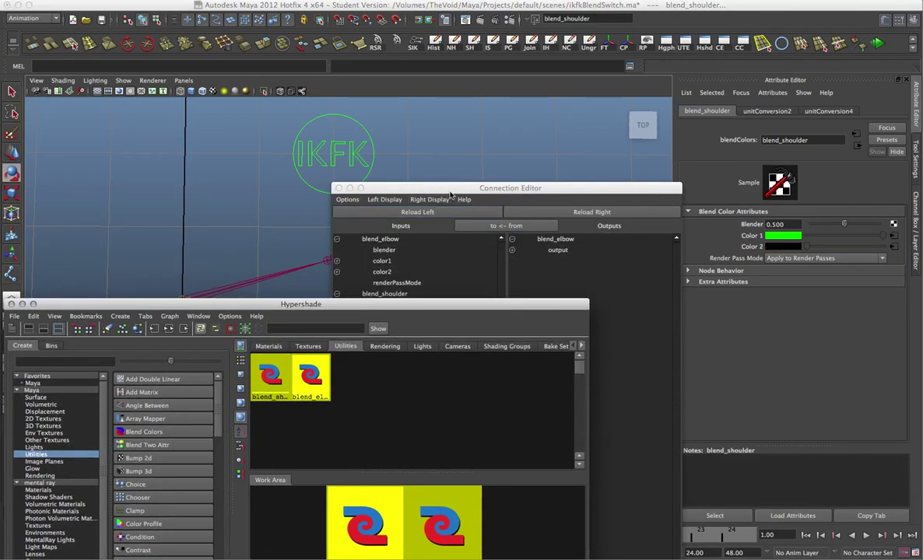
pyautogui.moveTo(450, 192); pyautogui.dragTo(588, 318)
pyautogui.click(365, 176)
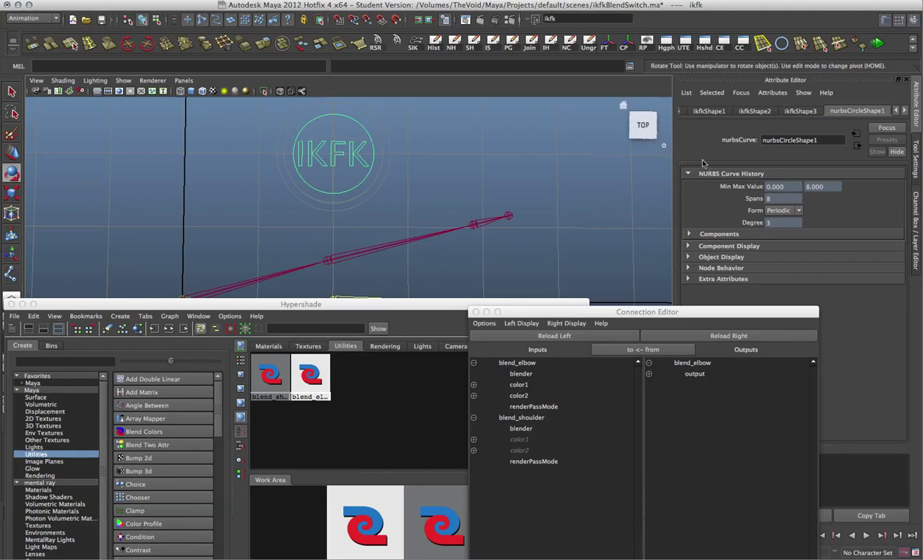
pyautogui.click(917, 218)
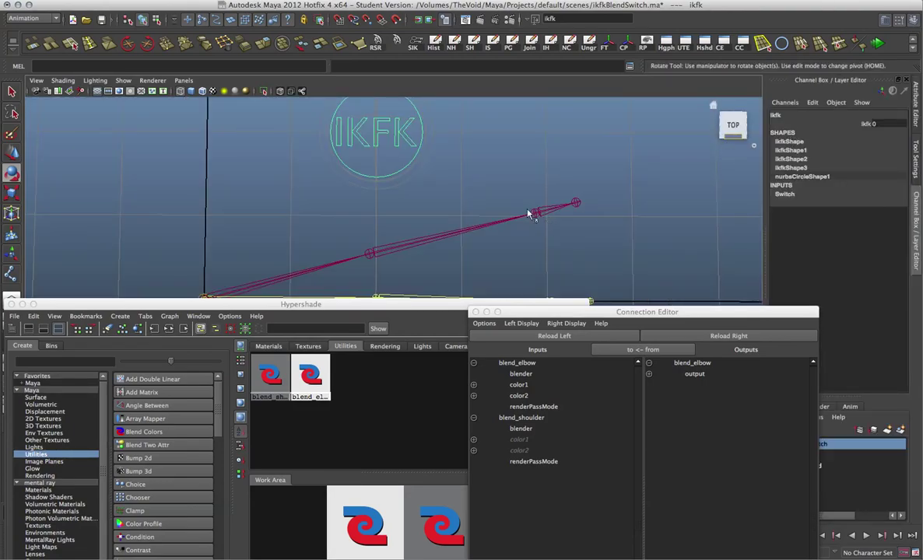
pyautogui.keyDown('alt'); pyautogui.moveTo(392, 185); pyautogui.dragTo(379, 208, button='middle'); pyautogui.keyUp('alt')
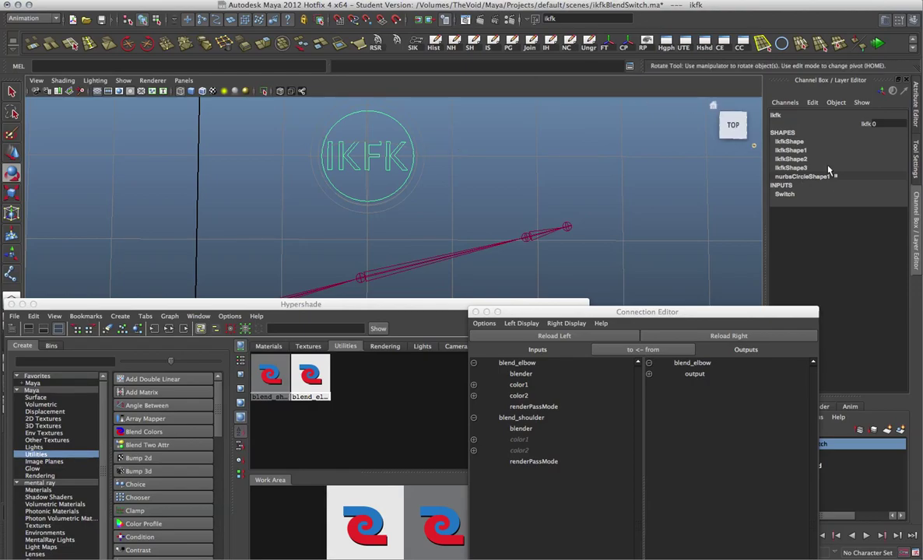
pyautogui.rightClick(834, 135)
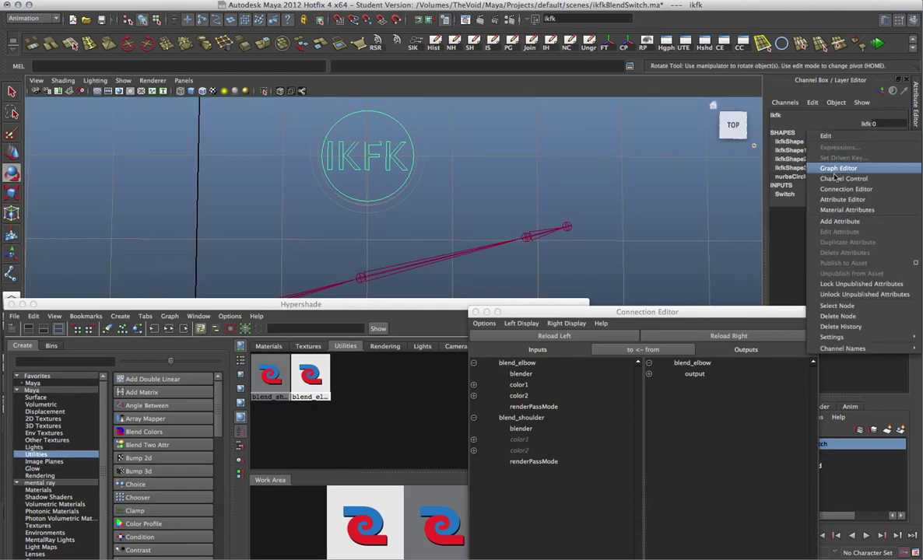
pyautogui.click(839, 222)
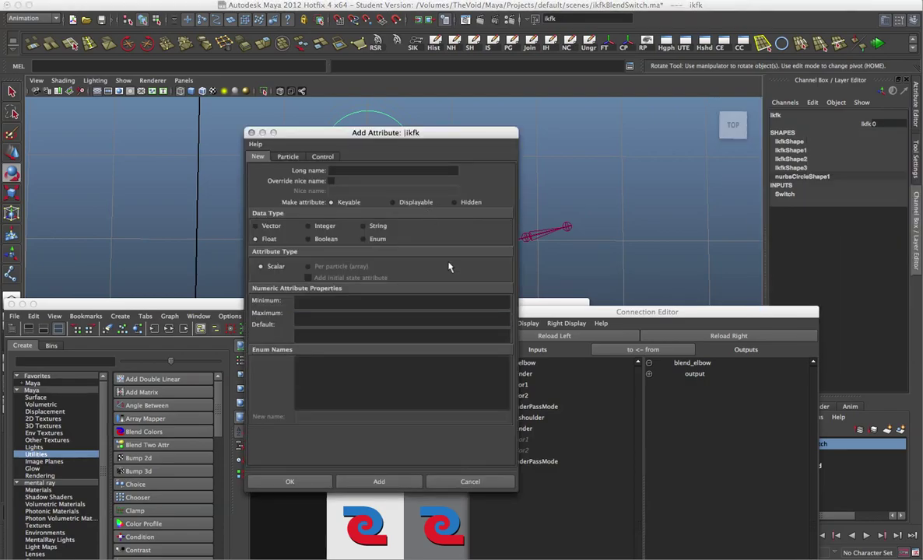
pyautogui.moveTo(440, 136); pyautogui.dragTo(698, 139)
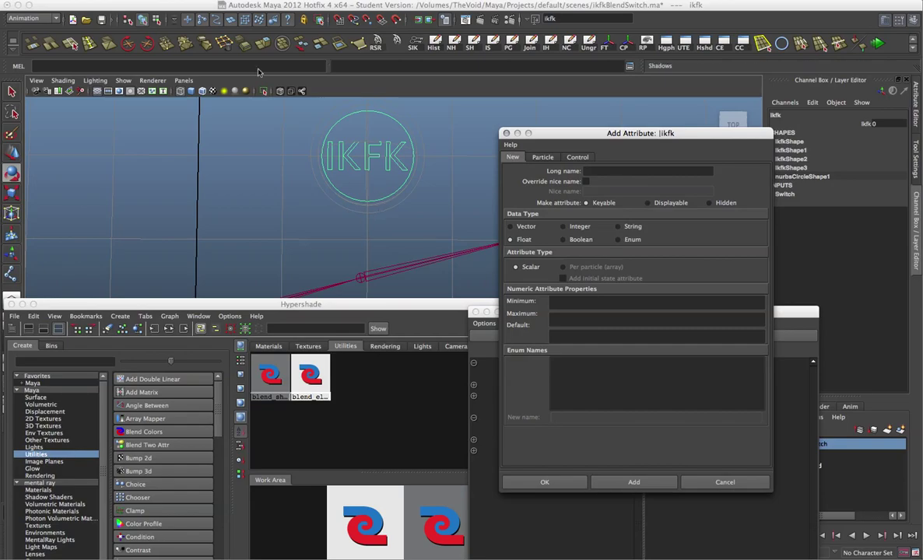
pyautogui.click(600, 170)
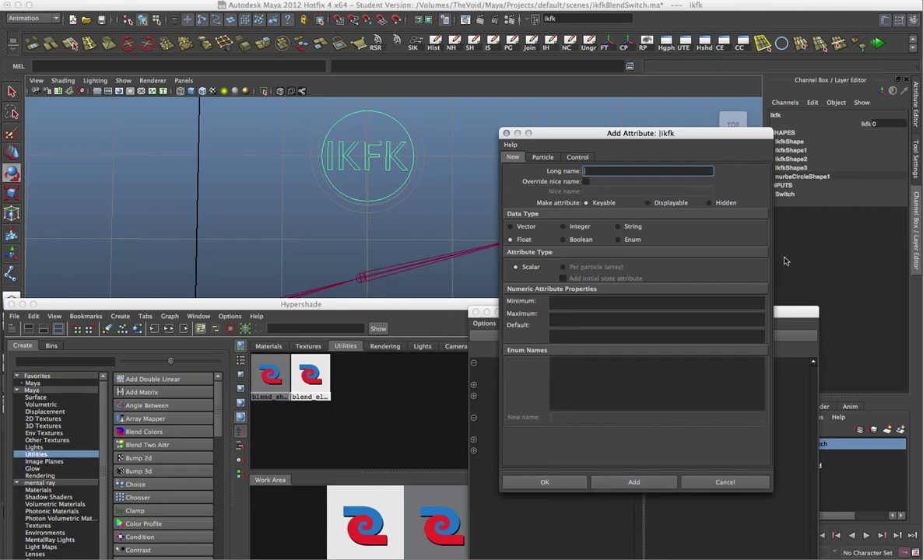
pyautogui.click(866, 125)
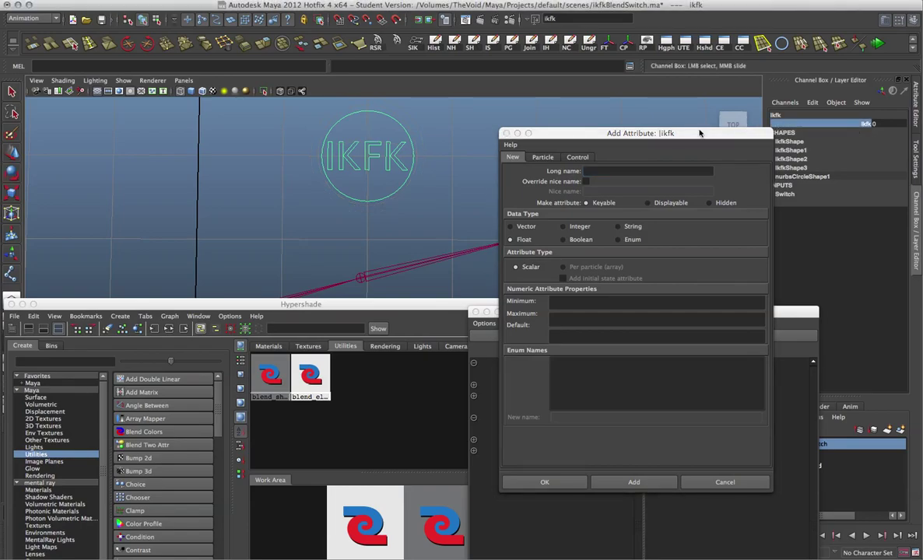
pyautogui.click(723, 483)
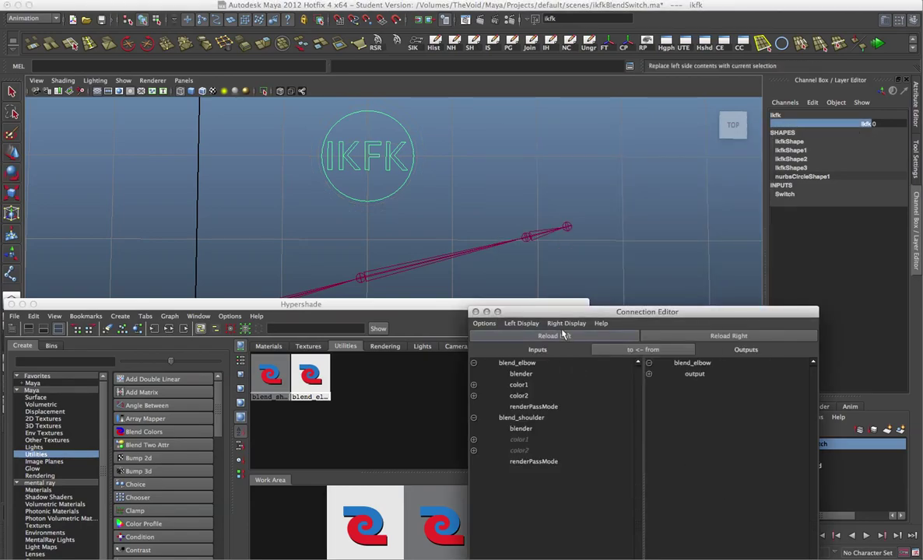
# Load the ikfk control as Outputs in the Connection Editor, showing readable attributes and hiding non-keyable ones.
pyautogui.moveTo(562, 314); pyautogui.dragTo(465, 198)
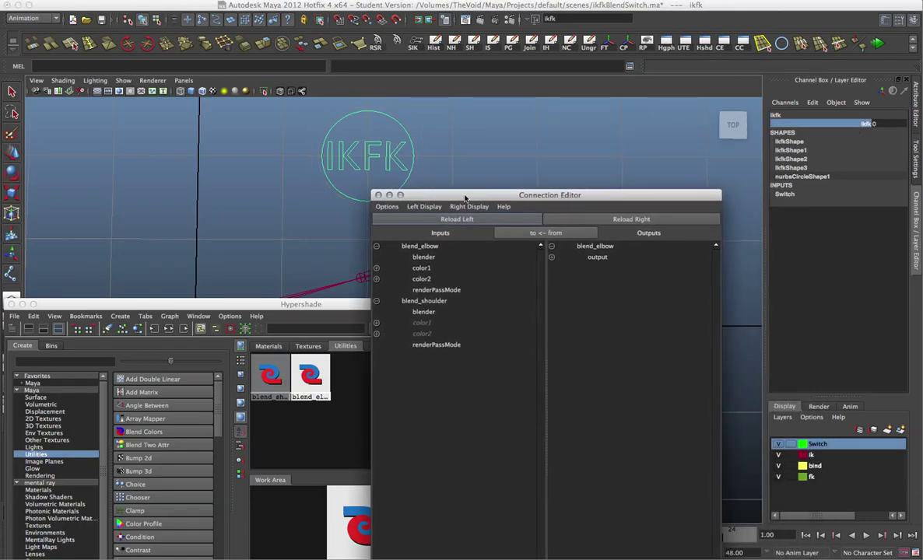
pyautogui.click(618, 223)
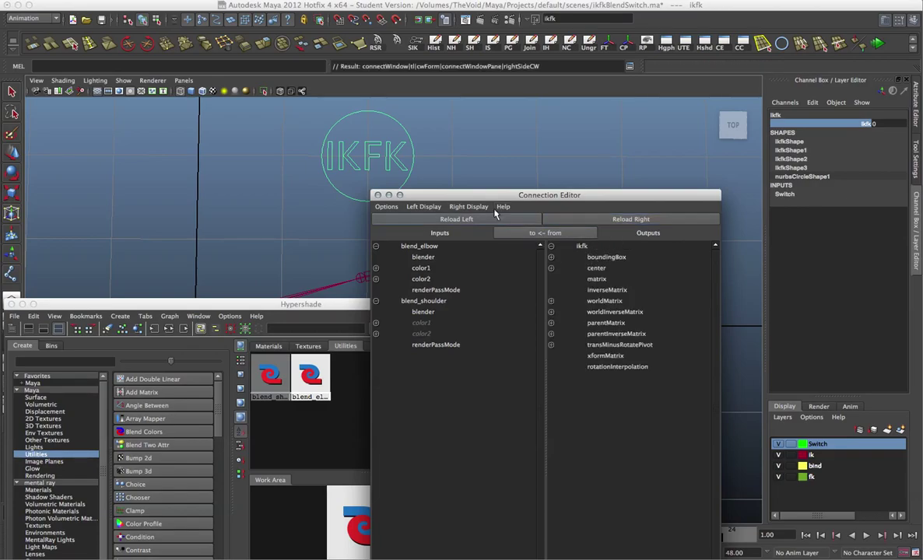
pyautogui.click(469, 207)
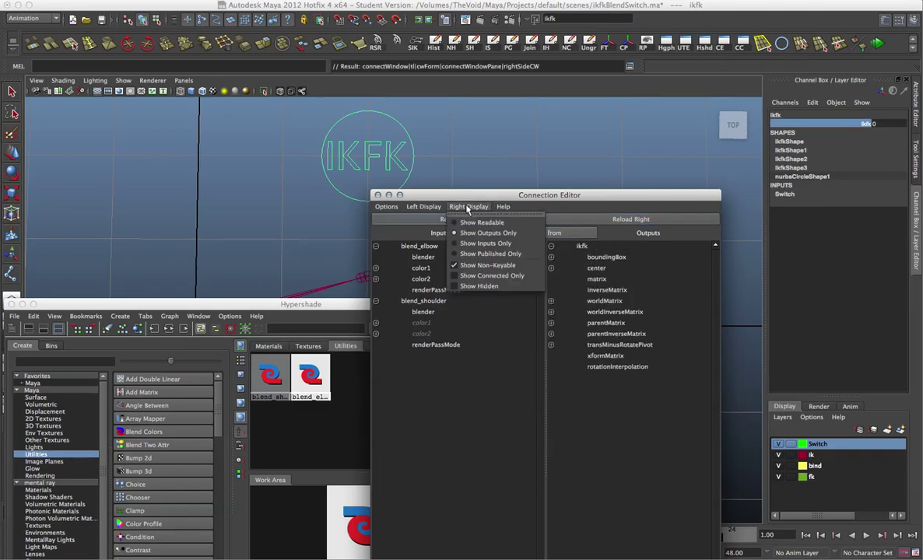
pyautogui.click(487, 276)
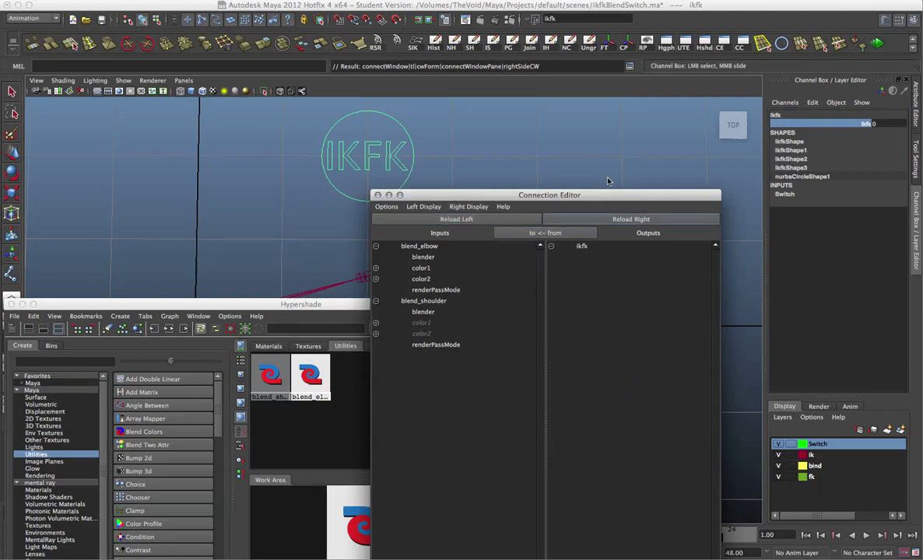
pyautogui.moveTo(580, 197)
pyautogui.mouseDown()
pyautogui.moveTo(600, 201)
pyautogui.moveTo(570, 197)
pyautogui.mouseUp()
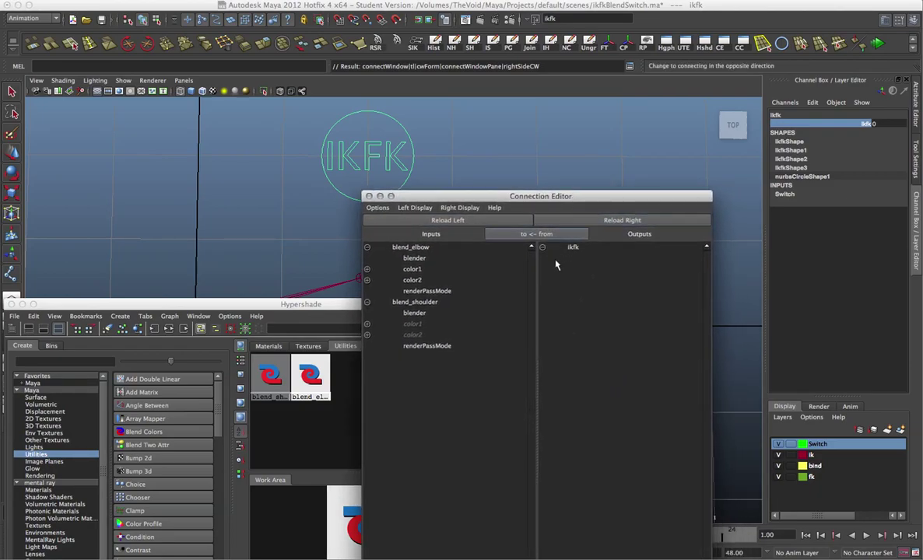
pyautogui.click(463, 207)
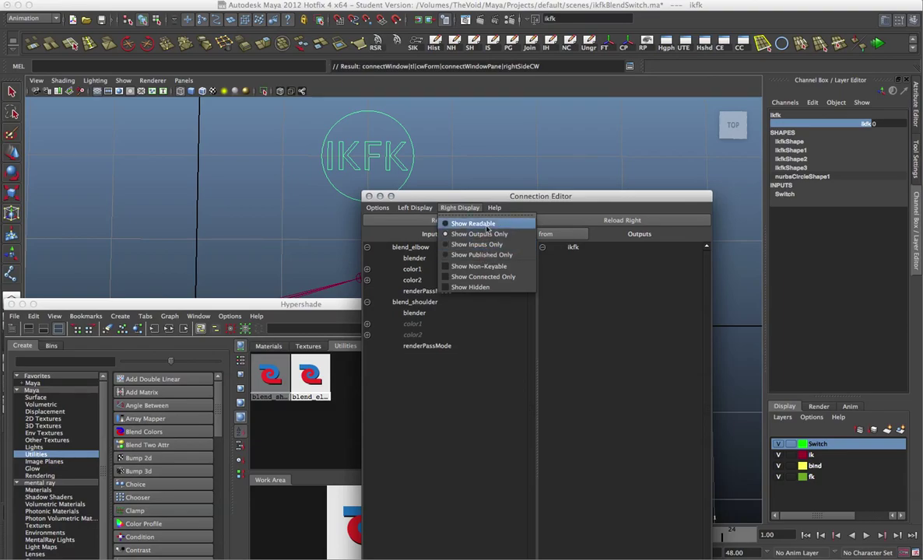
pyautogui.click(459, 223)
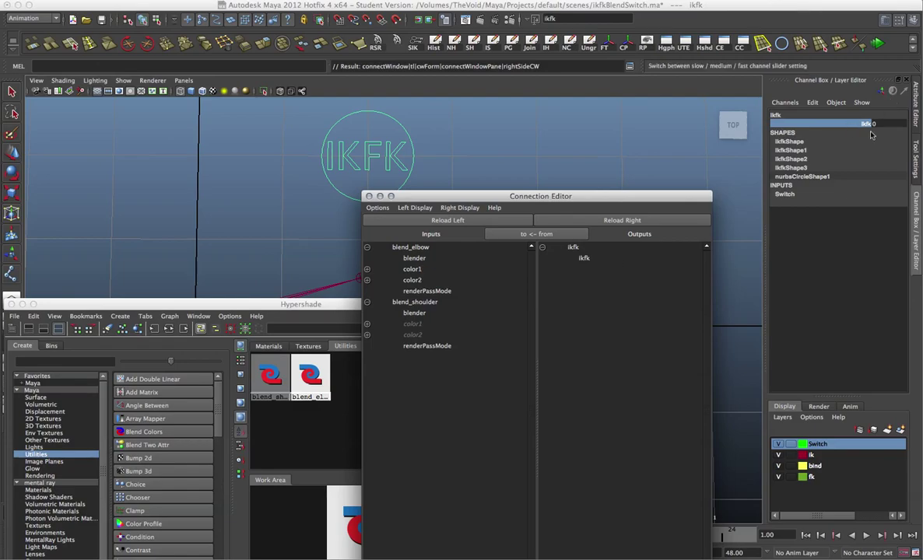
# Connect the control's ikfk attribute to the blender inputs of both blend_elbow and blend_shoulder.
pyautogui.click(592, 261)
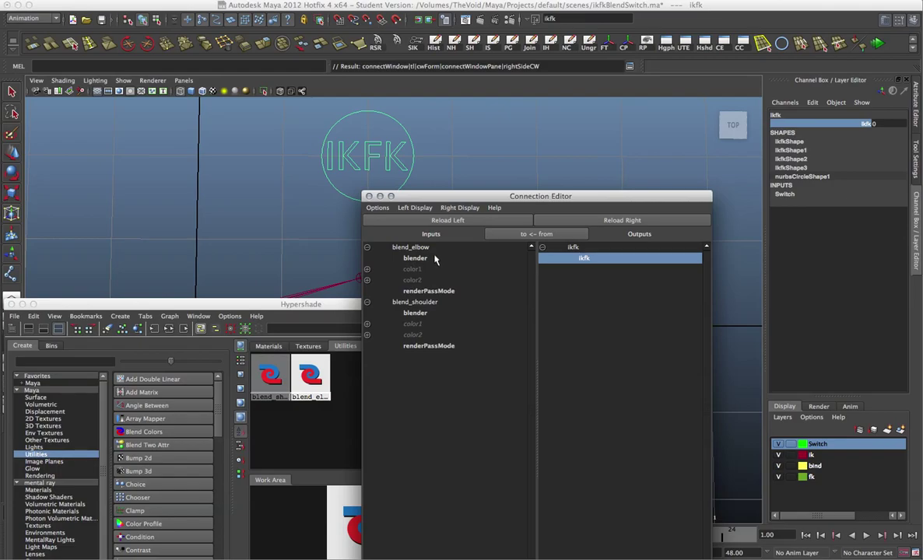
pyautogui.moveTo(457, 198); pyautogui.dragTo(632, 152)
pyautogui.moveTo(389, 304); pyautogui.dragTo(357, 480)
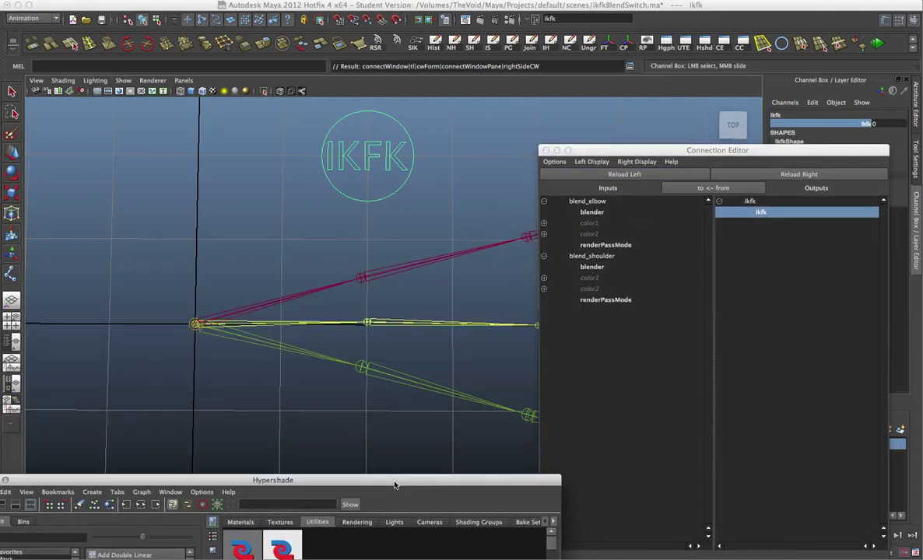
pyautogui.click(569, 212)
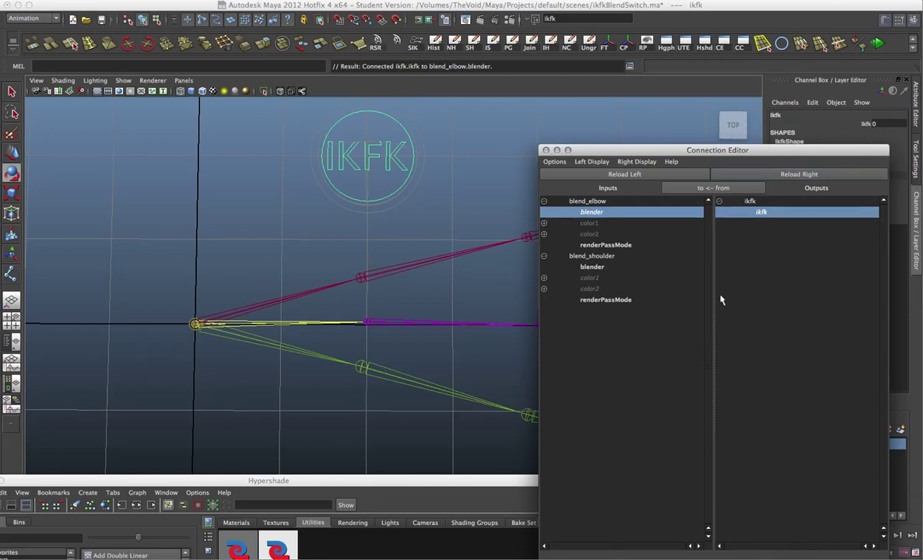
pyautogui.click(604, 268)
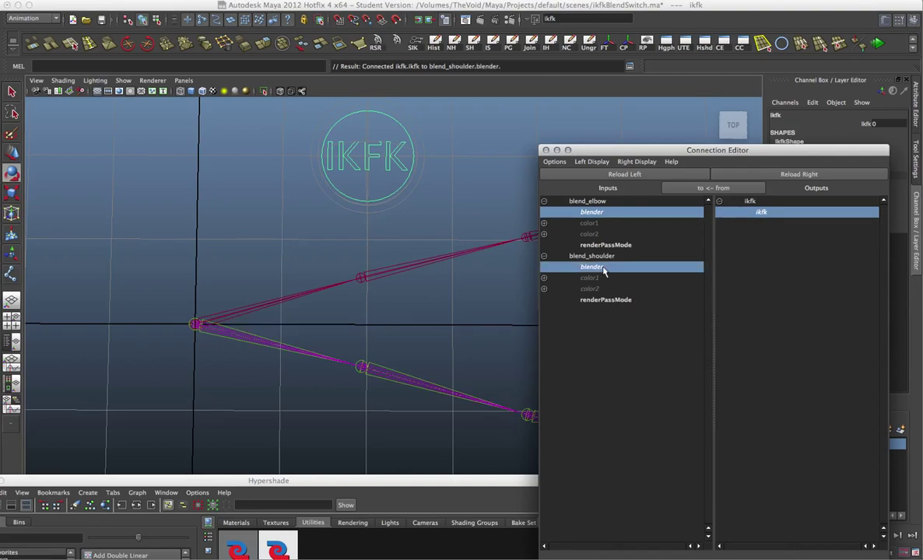
# Close the Connection Editor and test the control's Ikfk attribute by sweeping it between 0 and 1.
pyautogui.click(860, 123)
pyautogui.click(546, 150)
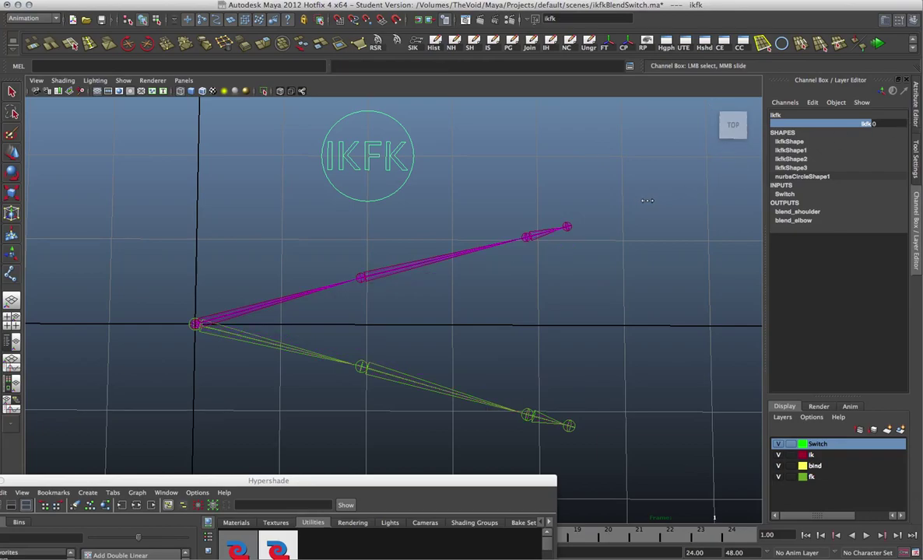
pyautogui.moveTo(647, 201); pyautogui.dragTo(629, 204, button='middle')
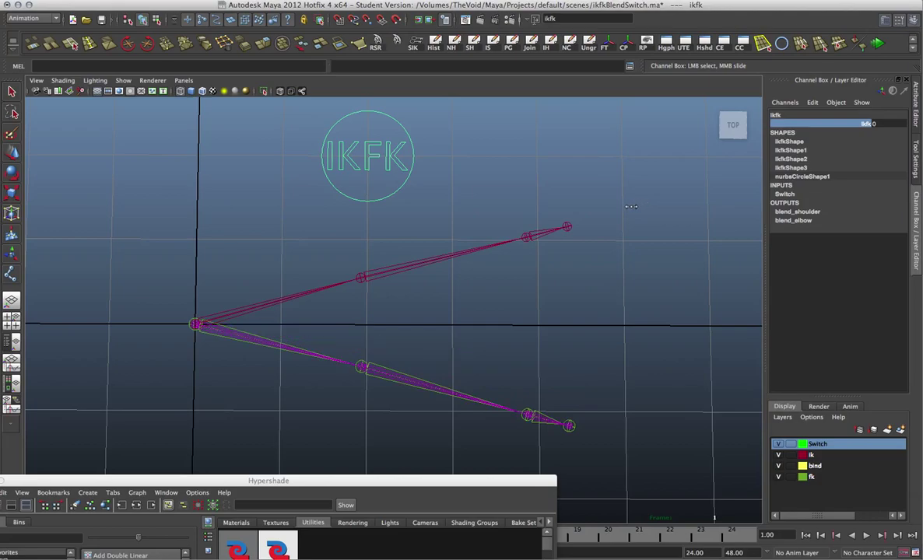
# Pose the IK arm by rotating ikJntShoulder to 45 degrees in Y and ikJntElbow negatively in Y so the forearm slopes downward.
pyautogui.click(404, 268)
pyautogui.press('e')
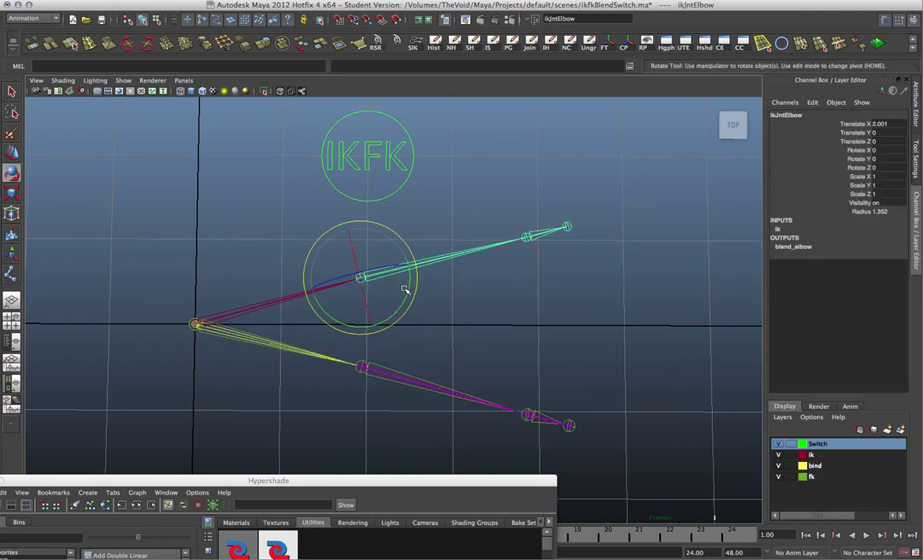
pyautogui.moveTo(405, 293); pyautogui.dragTo(370, 312)
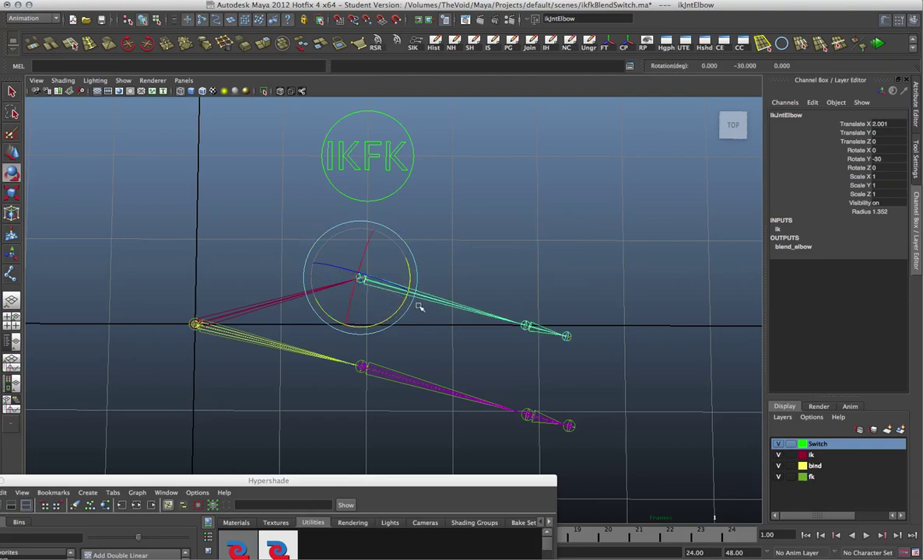
pyautogui.click(278, 303)
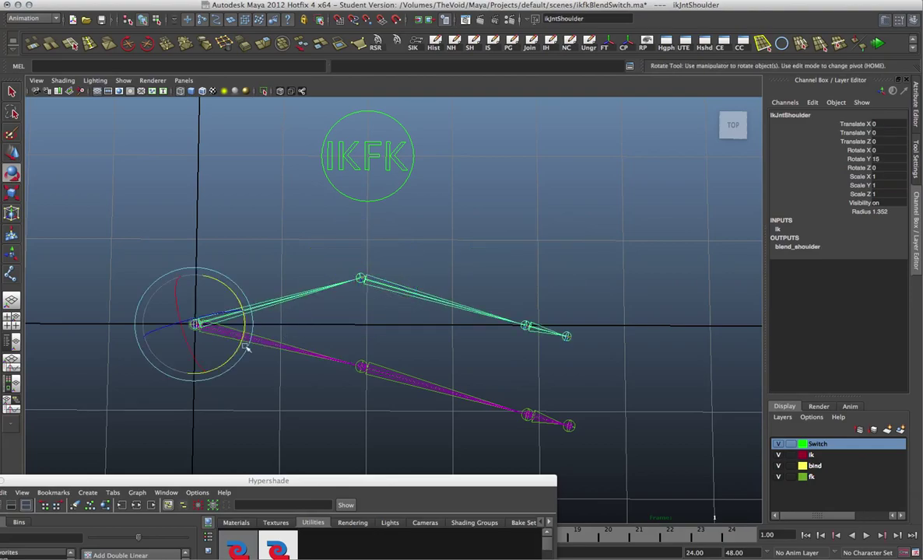
pyautogui.moveTo(321, 335); pyautogui.dragTo(370, 260, button='middle')
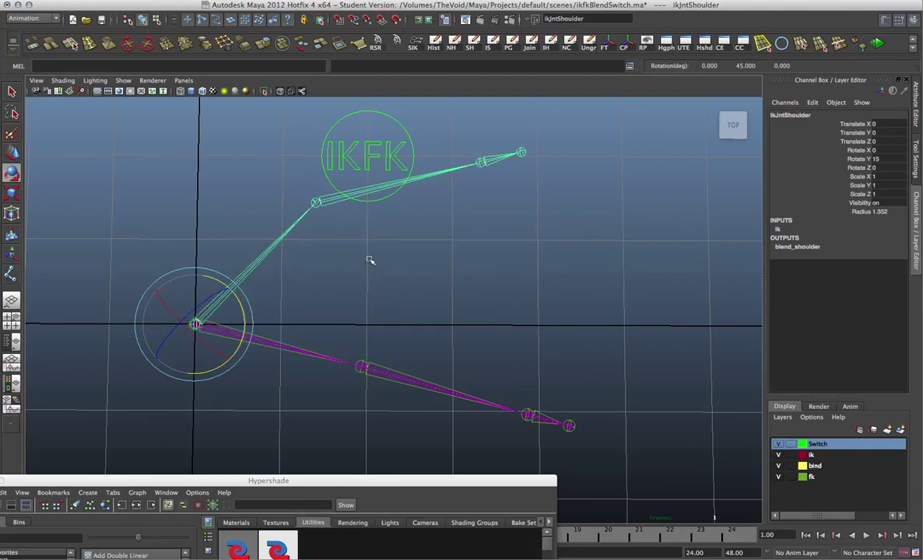
pyautogui.click(457, 171)
pyautogui.moveTo(333, 214); pyautogui.dragTo(316, 230, button='middle')
pyautogui.click(501, 151)
# Select the IKFK control and blend the bind joints to the IK pose by setting Ikfk to 1.
pyautogui.click(413, 156)
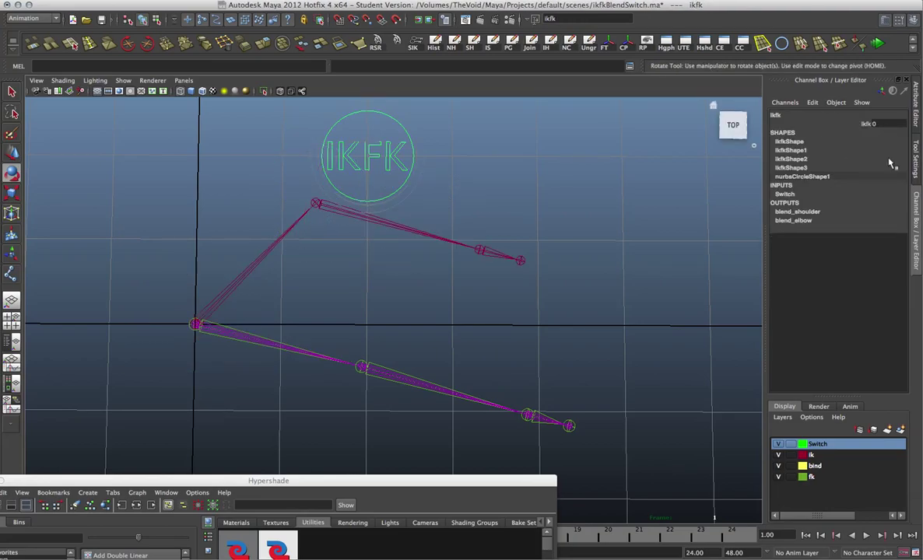
pyautogui.moveTo(555, 159)
pyautogui.mouseDown(button='middle')
pyautogui.moveTo(593, 159)
pyautogui.moveTo(562, 161)
pyautogui.mouseUp(button='middle')
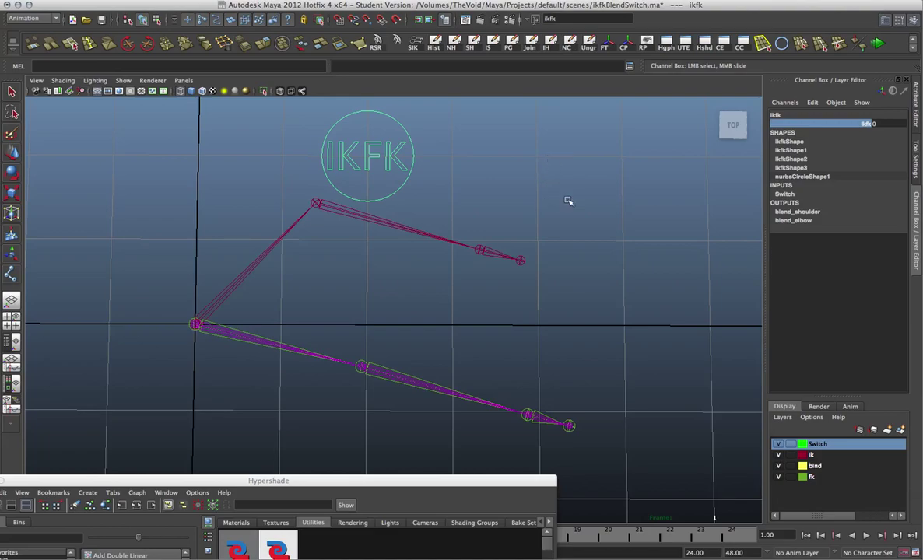
pyautogui.moveTo(569, 200); pyautogui.dragTo(595, 198, button='middle')
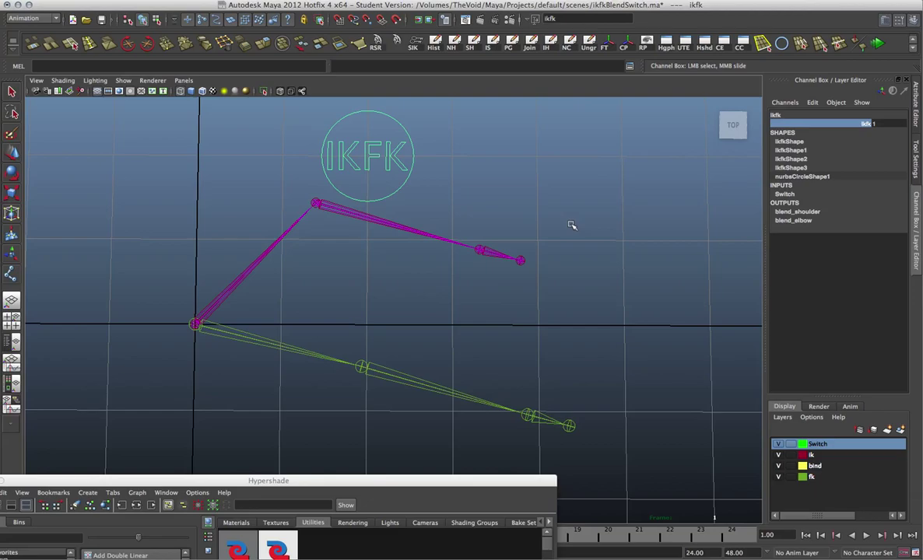